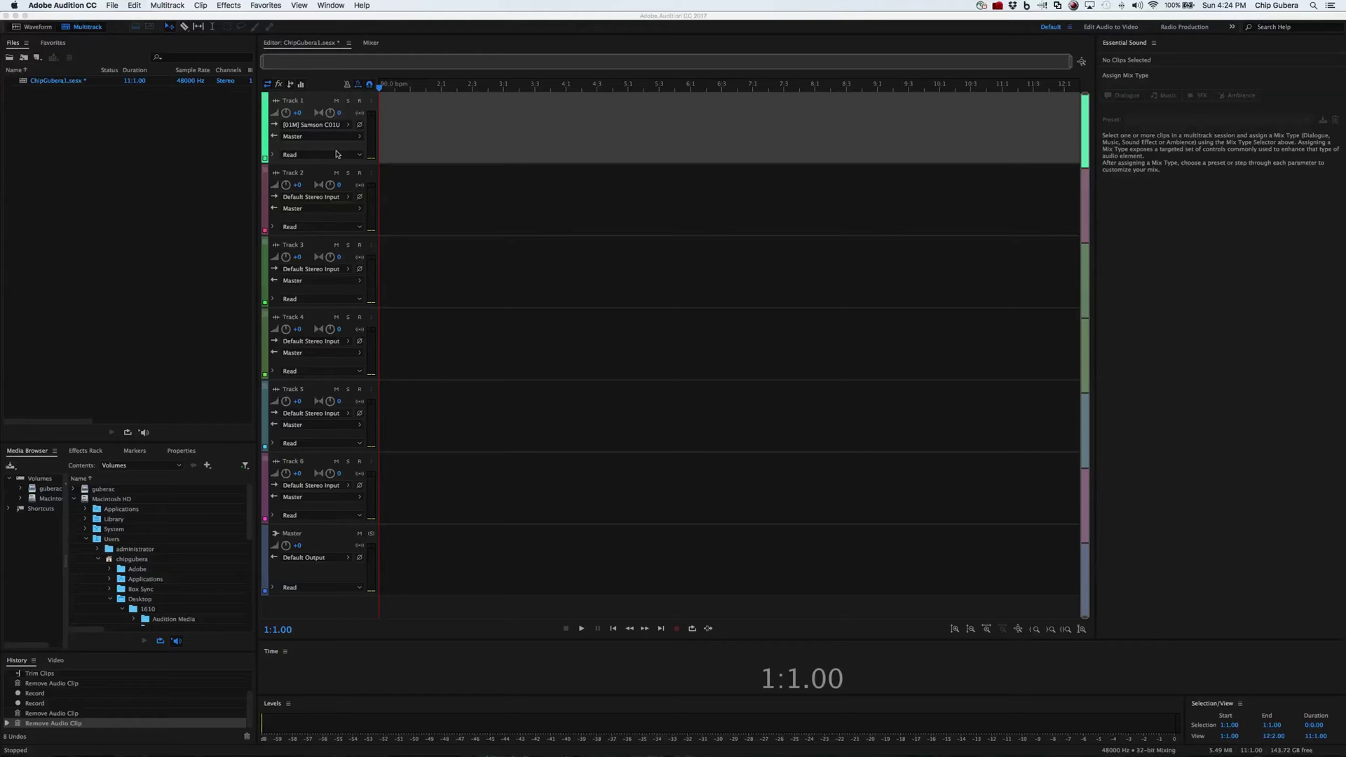
# - Record-arm Track 1 and view its input source choices
pyautogui.click(360, 104)
pyautogui.click(361, 103)
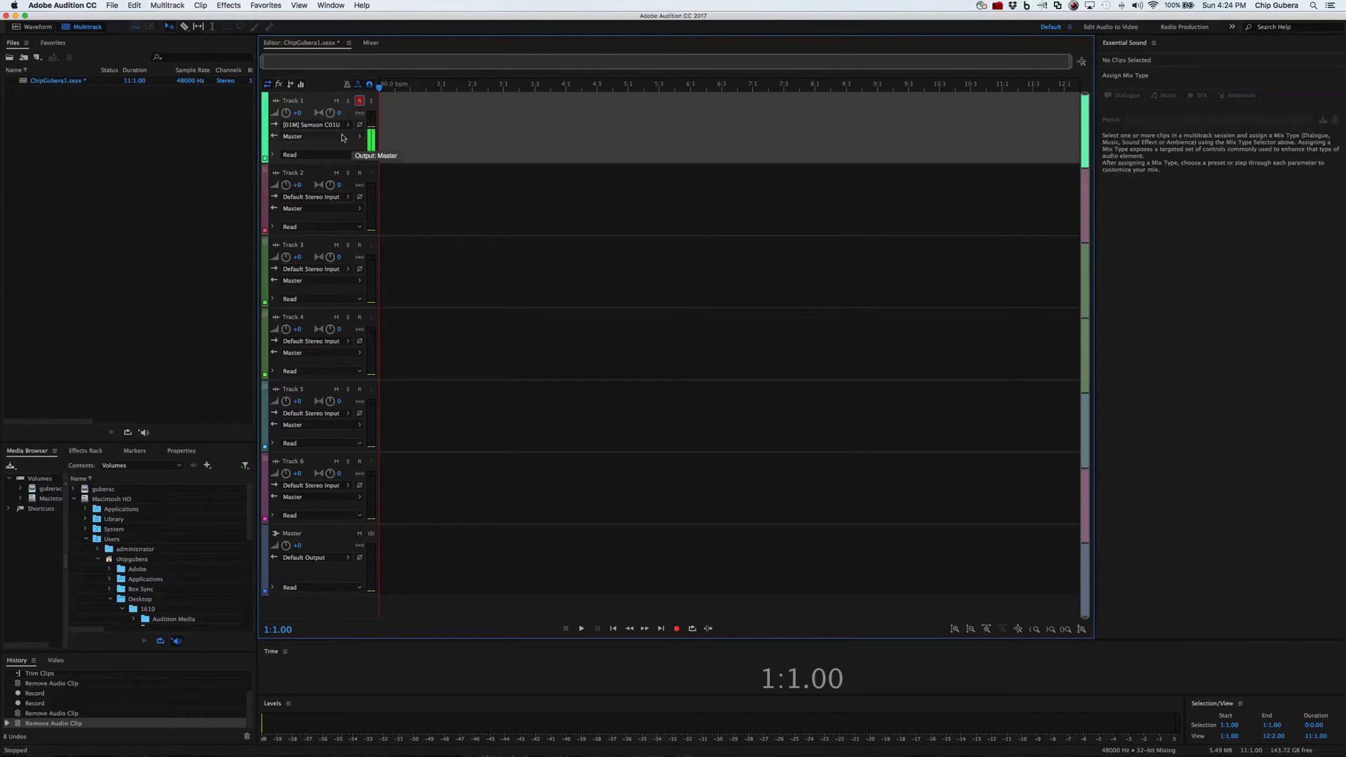
pyautogui.click(350, 126)
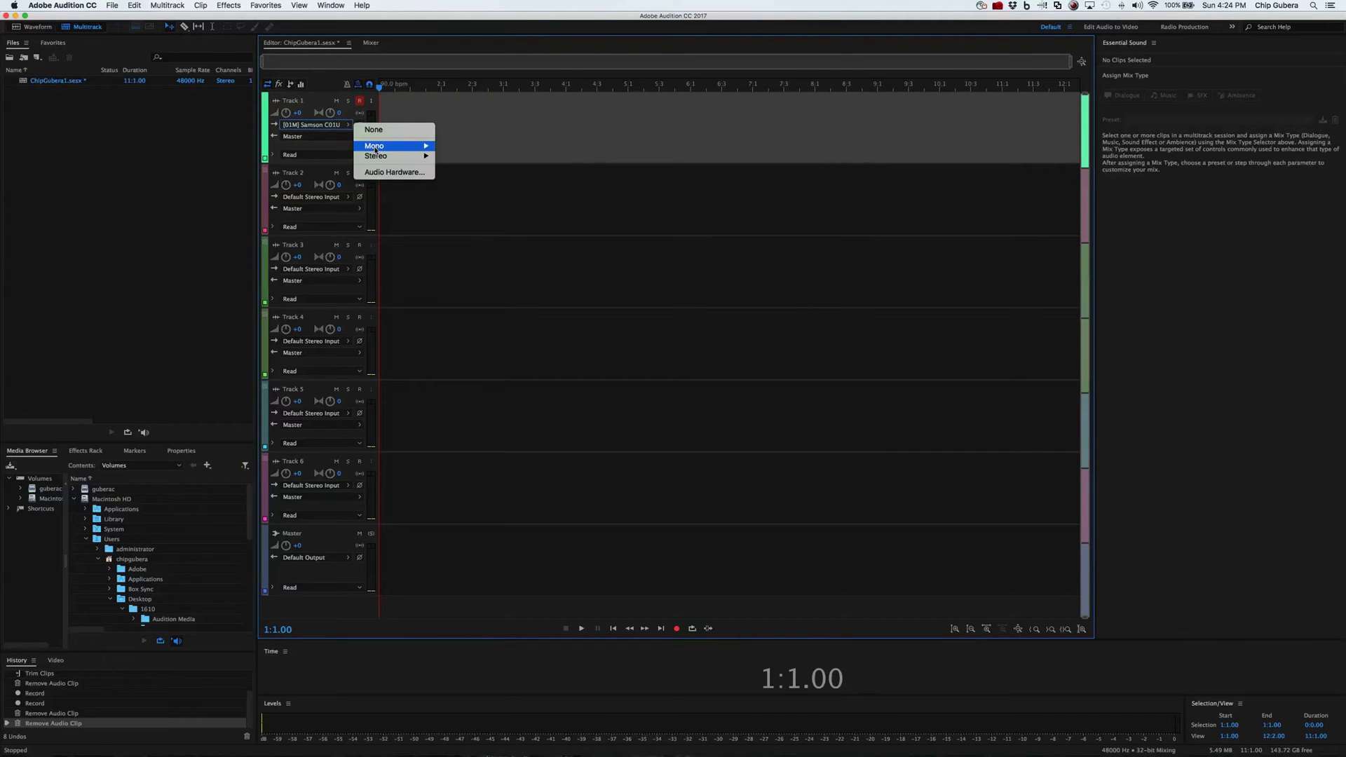
# - Look at Audio Hardware preferences, cancel without changes, and return to Track 1's input menu
pyautogui.moveTo(375, 149)
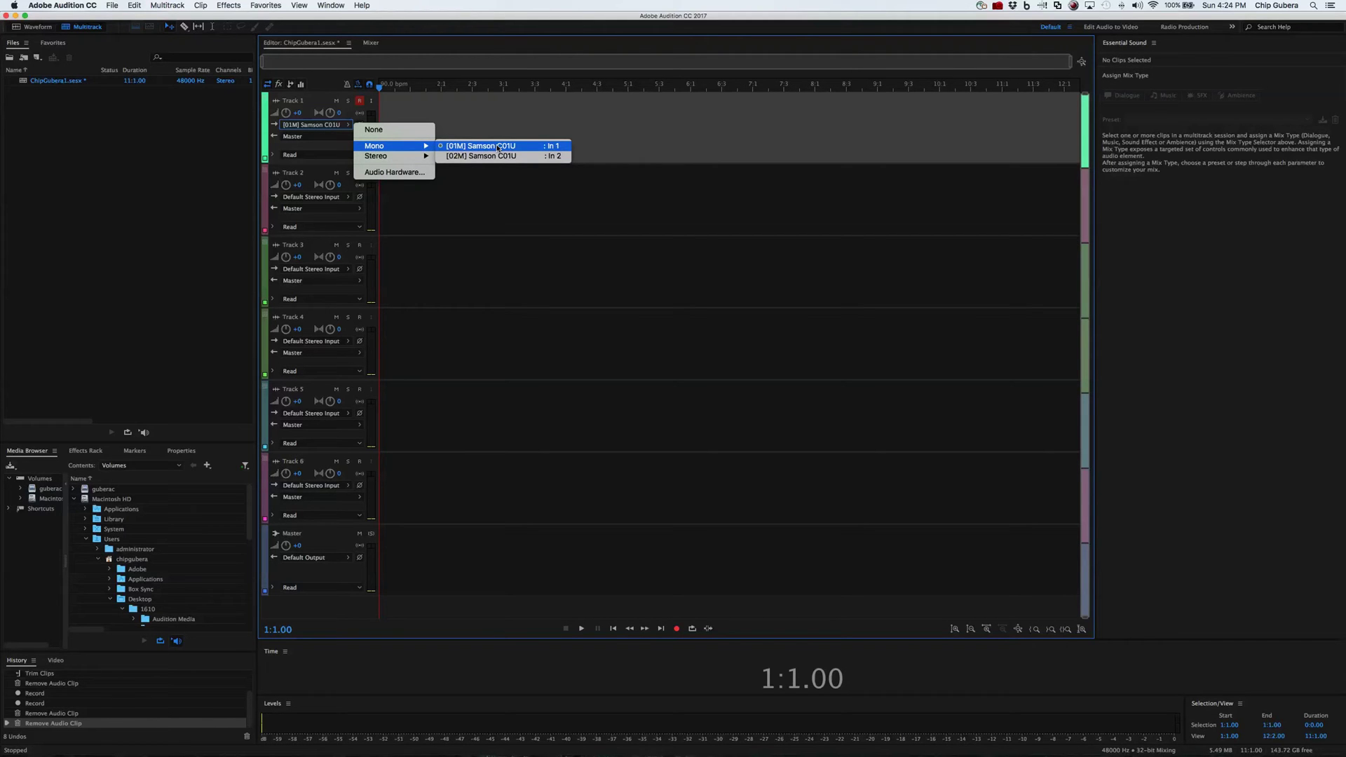
pyautogui.click(412, 172)
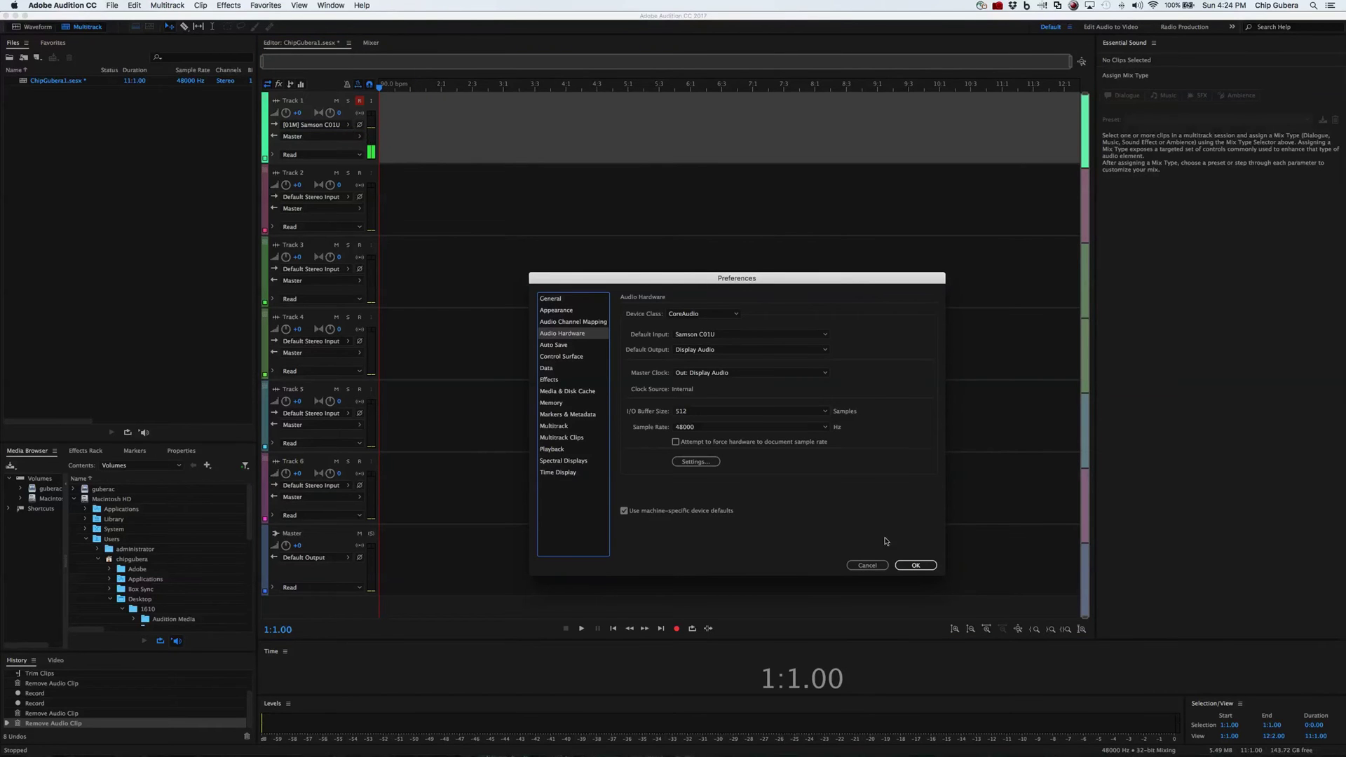
pyautogui.press('Tab')
pyautogui.press('Return')
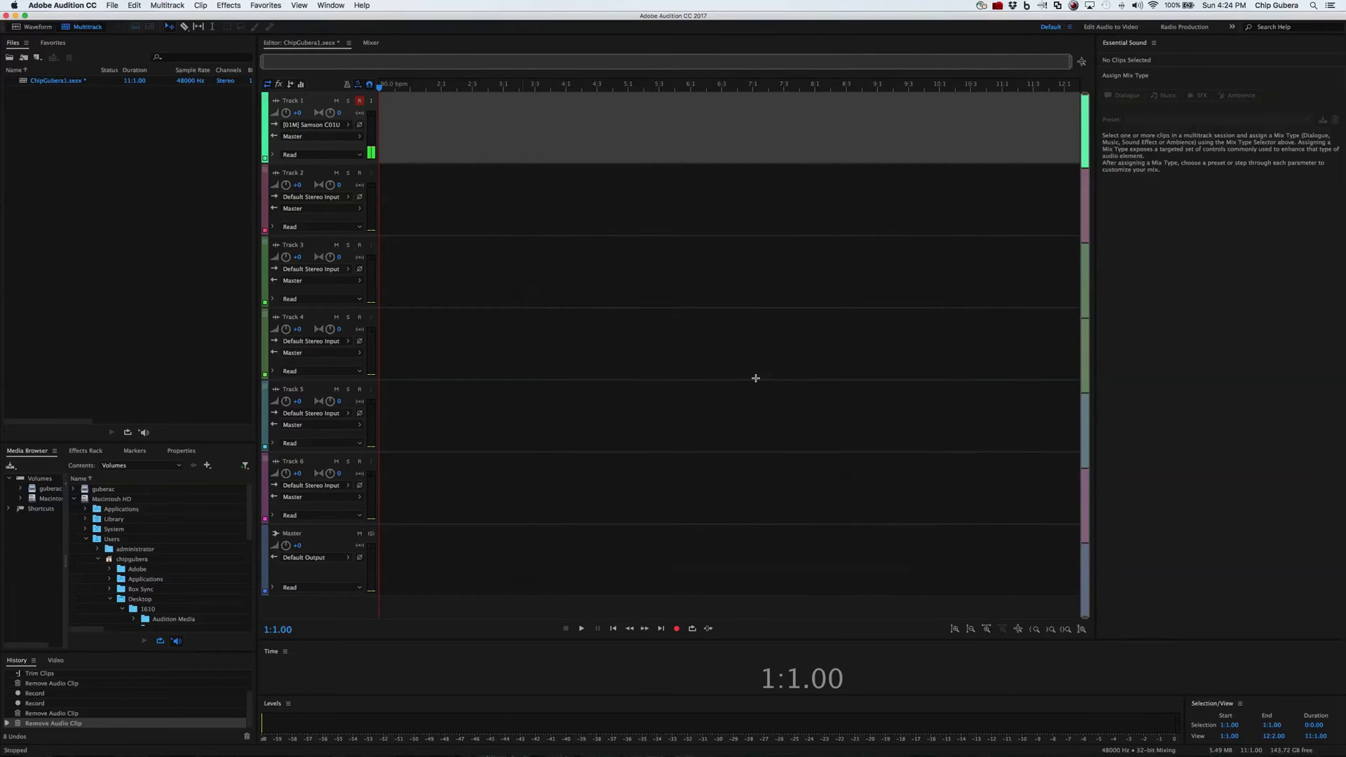
pyautogui.click(348, 126)
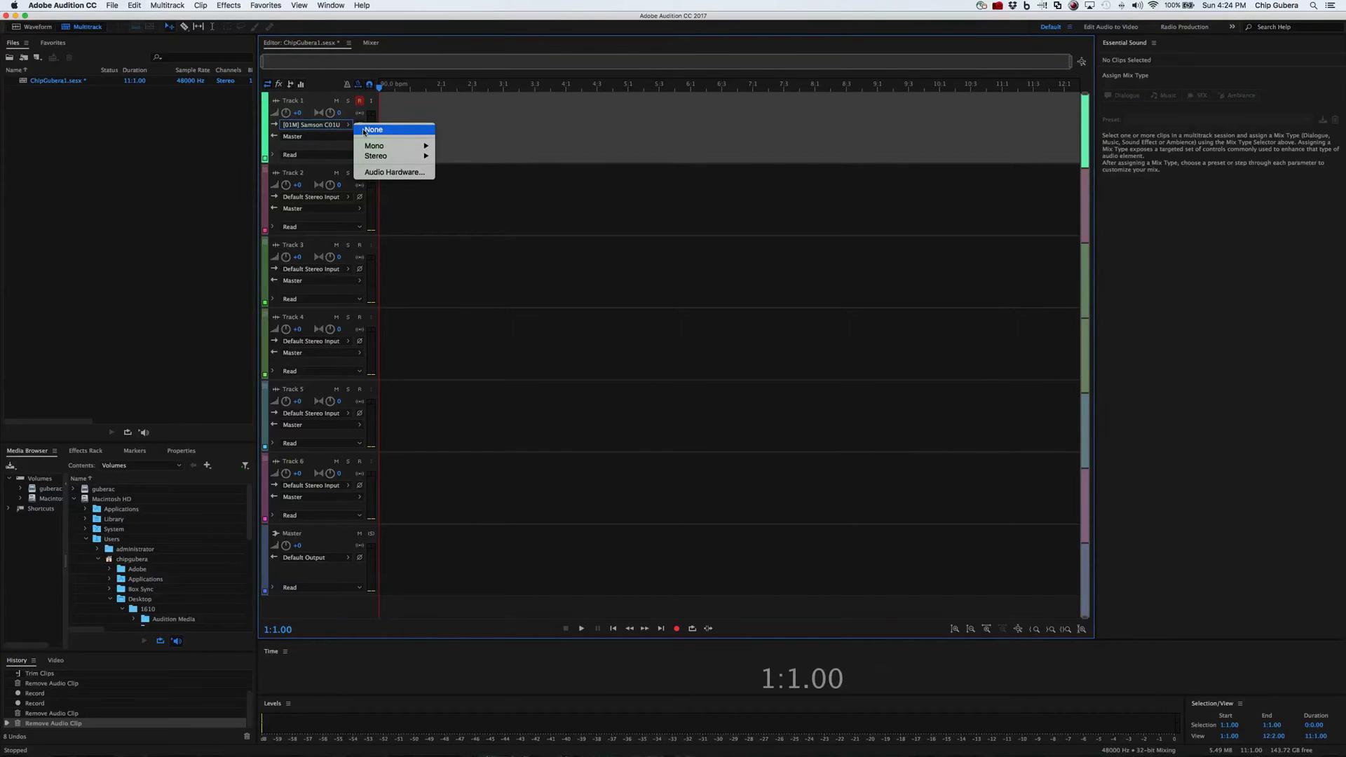
pyautogui.click(383, 173)
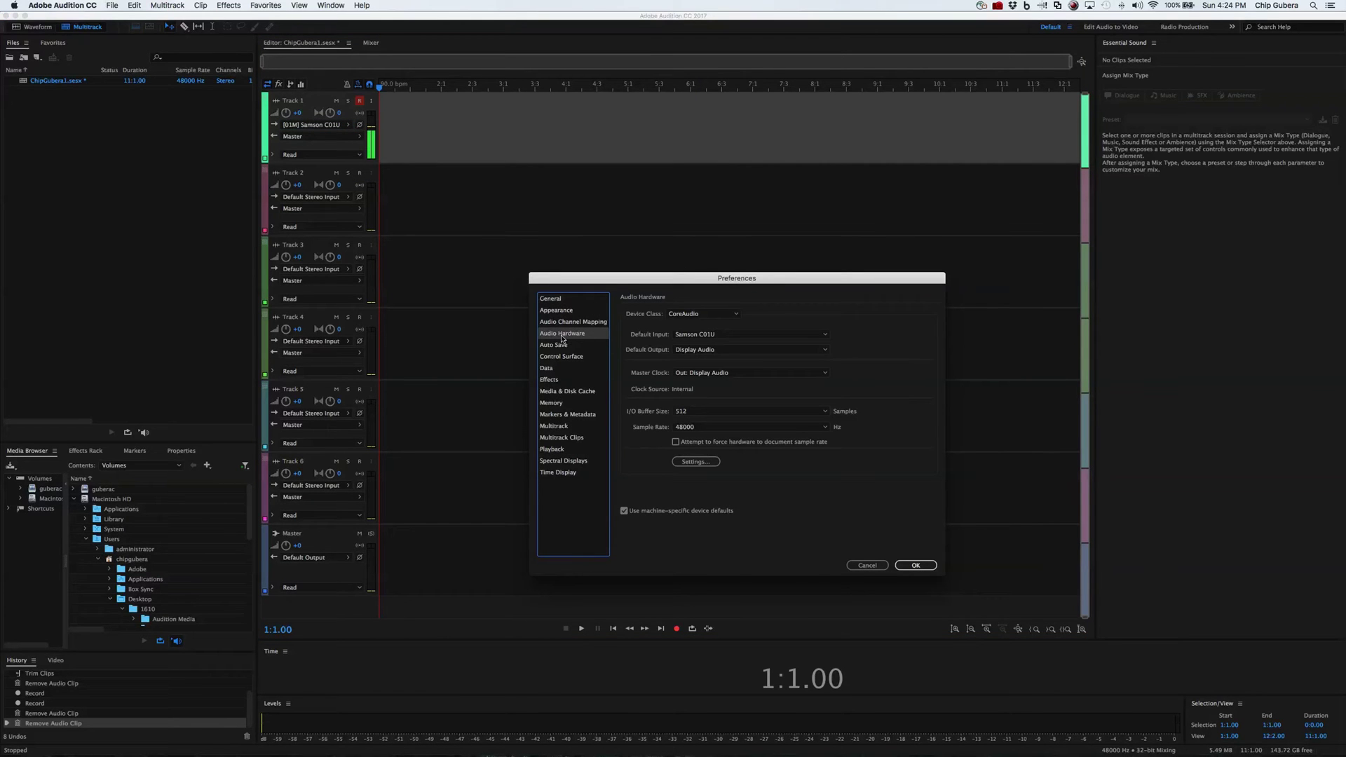
pyautogui.click(826, 337)
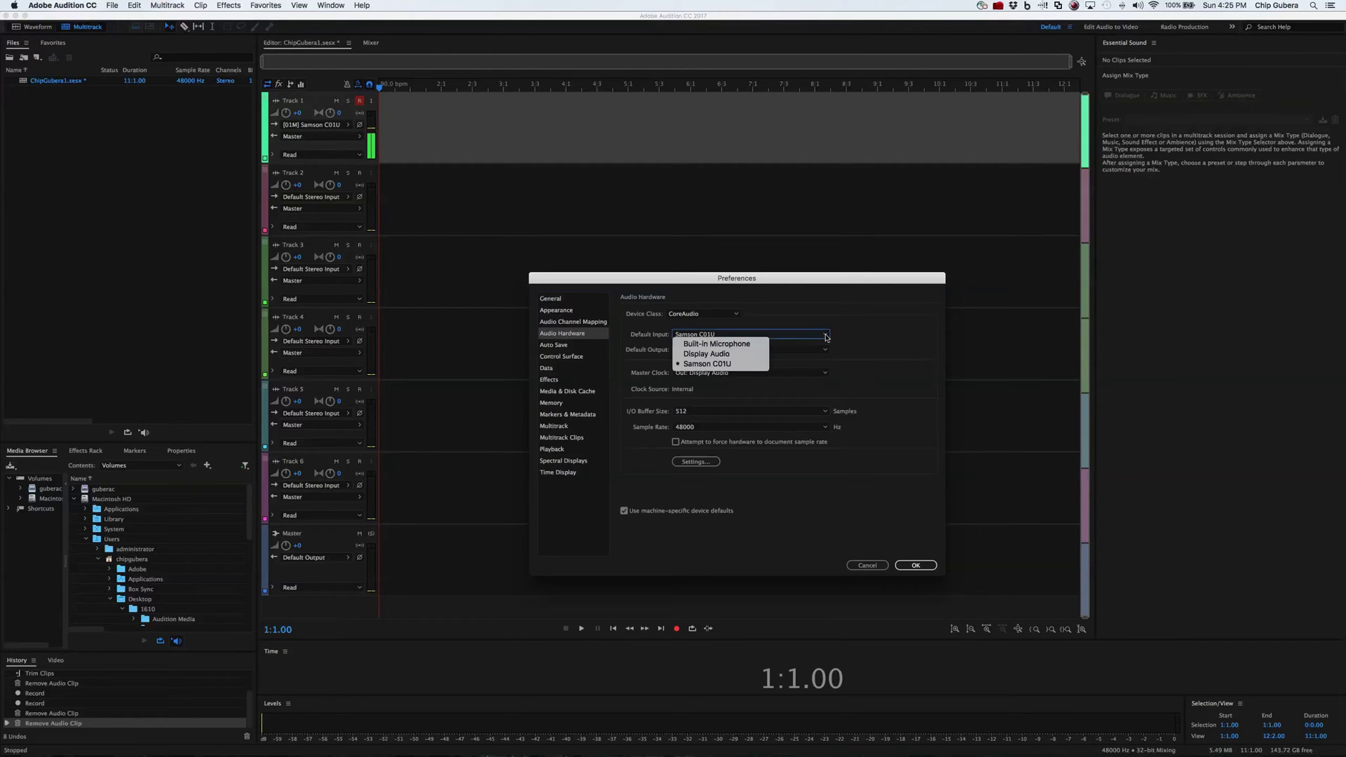
pyautogui.click(728, 366)
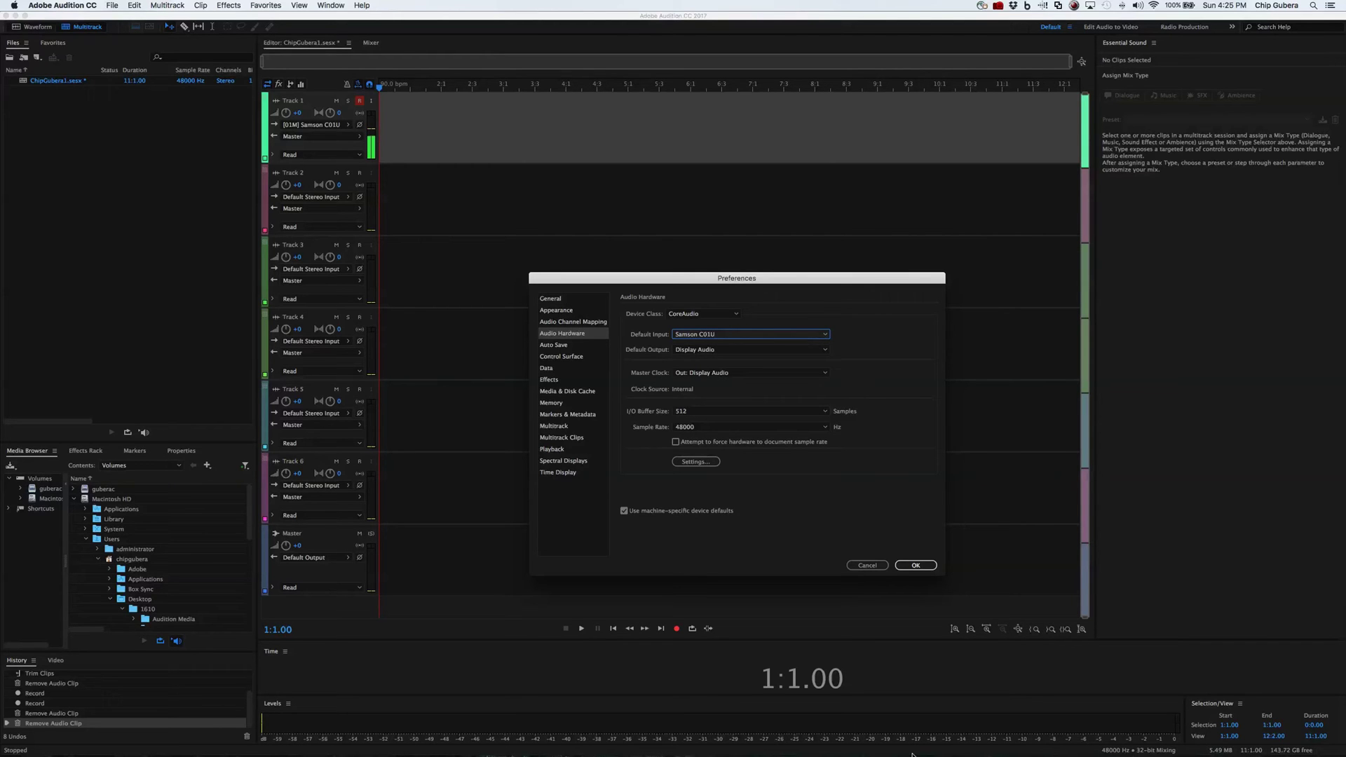
pyautogui.click(912, 566)
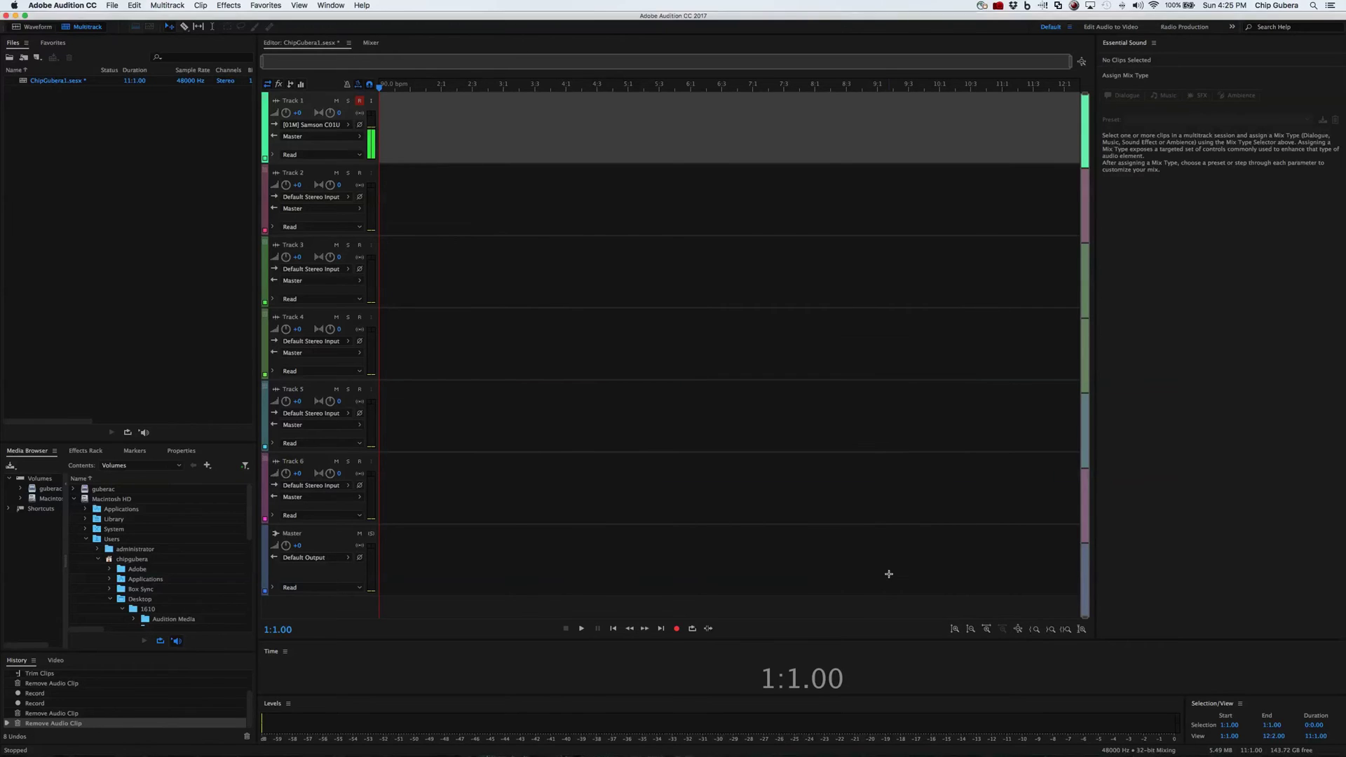
# - Route the Mono [01M] Samson C01U input into Track 1
pyautogui.click(347, 125)
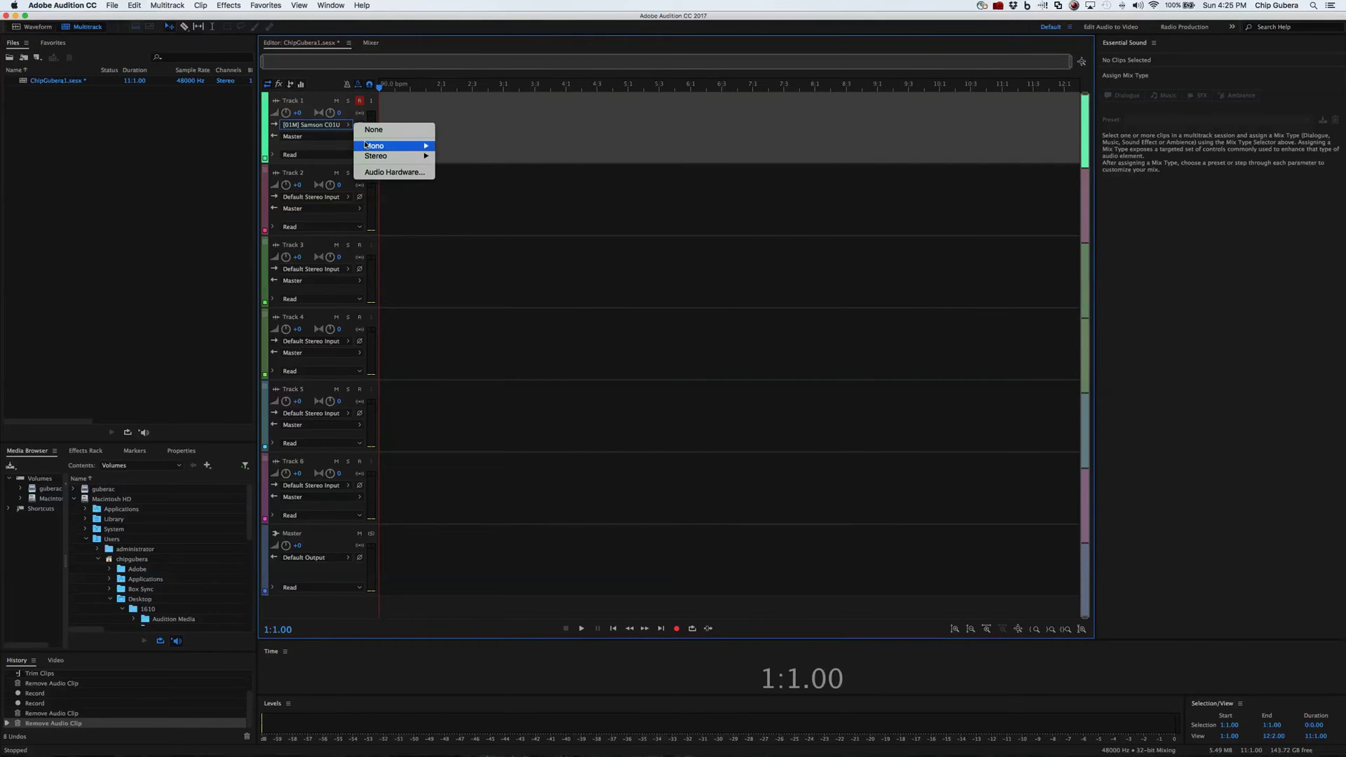
pyautogui.moveTo(366, 145)
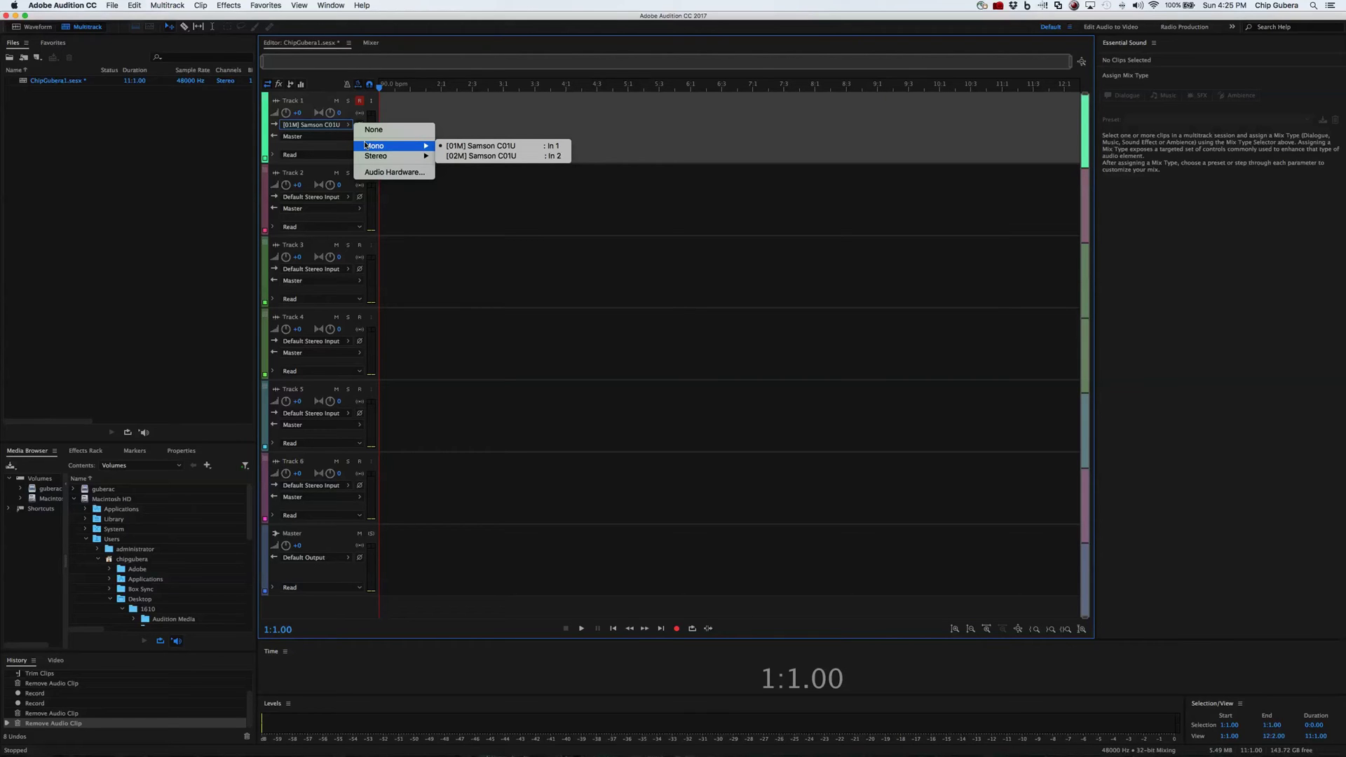
pyautogui.click(500, 146)
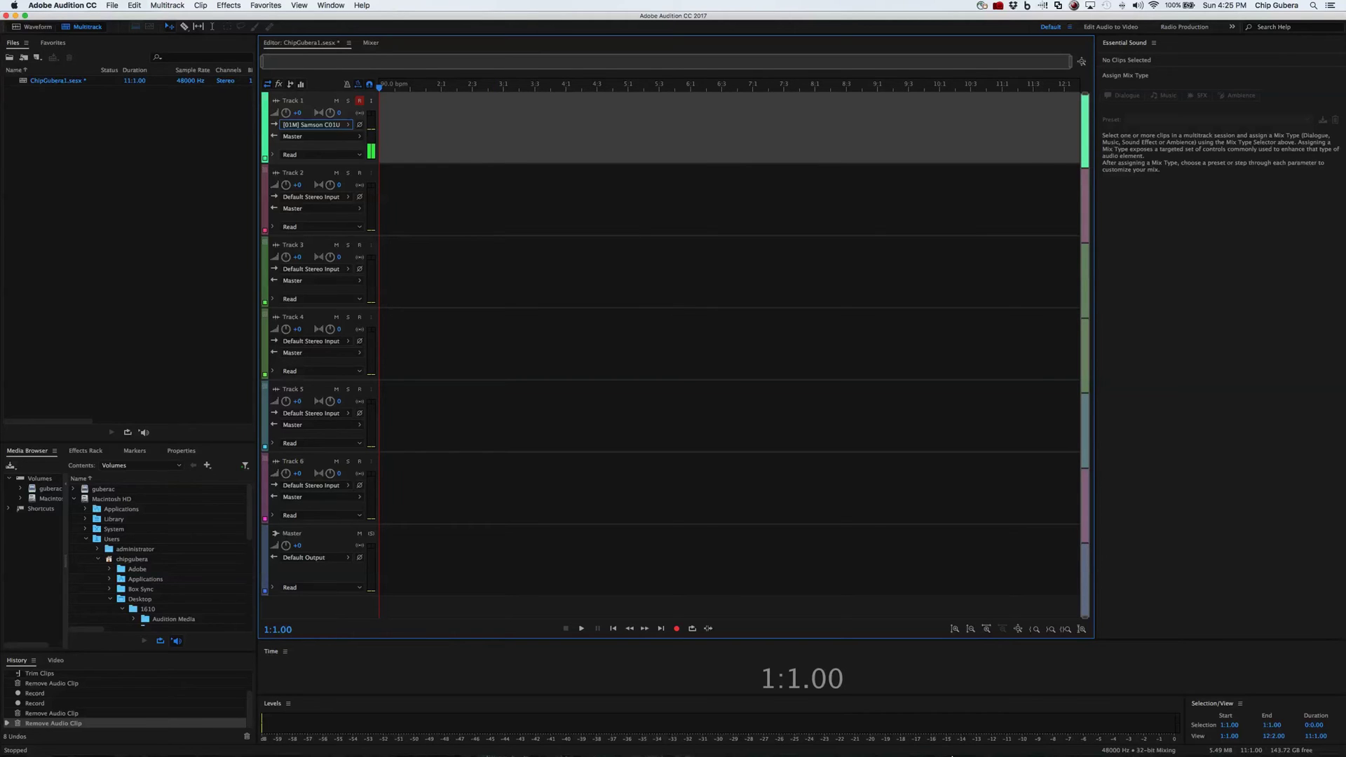
pyautogui.moveTo(965, 742)
pyautogui.moveTo(529, 754)
# - Raise the microphone input volume to near maximum under Sound > Input, then close System Preferences
pyautogui.click(631, 736)
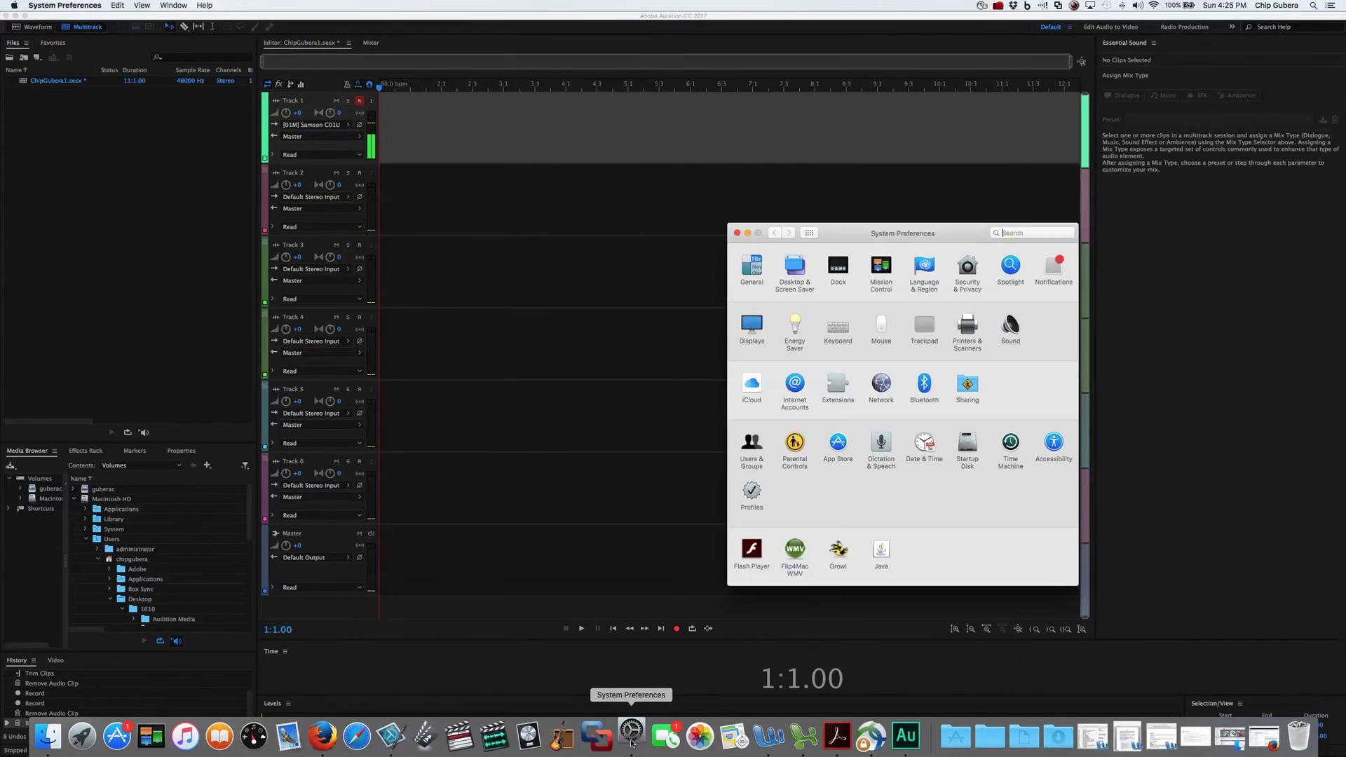
pyautogui.click(1011, 326)
pyautogui.click(876, 260)
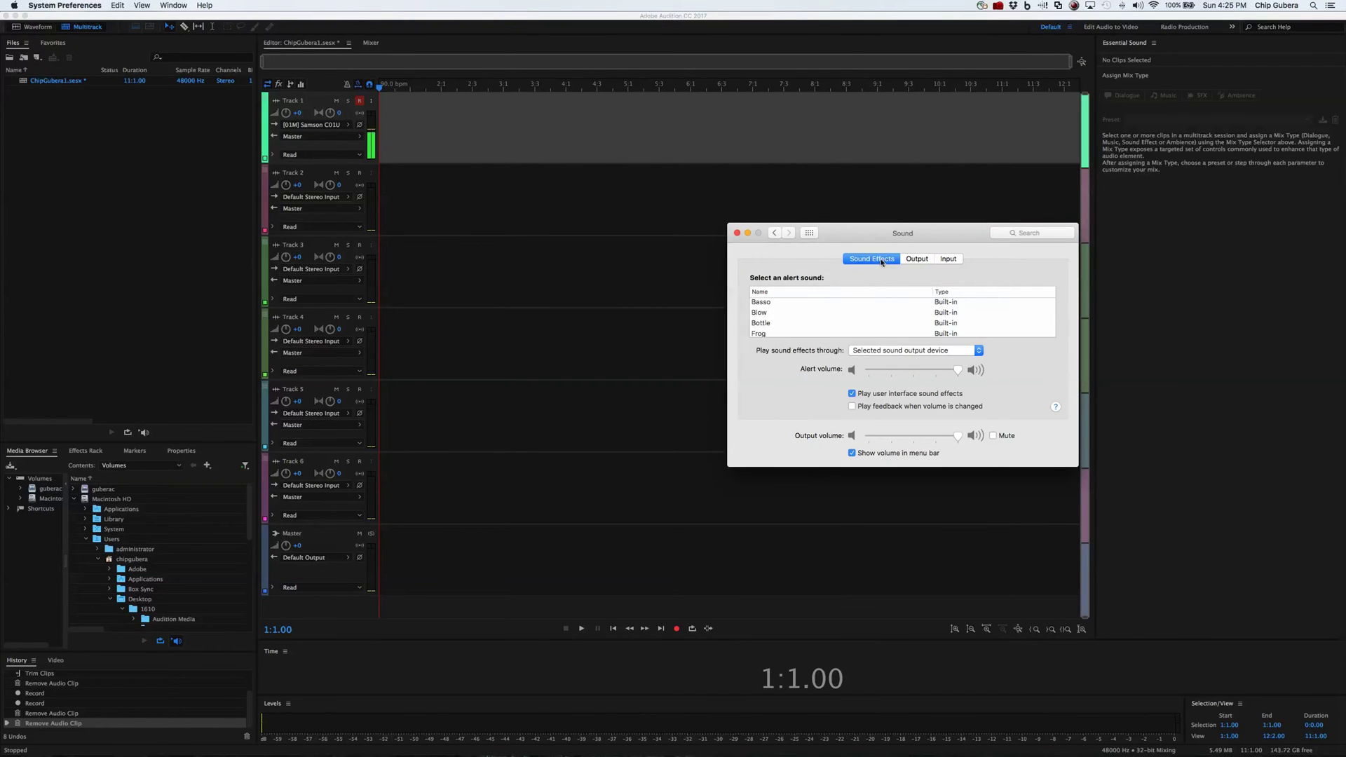
pyautogui.click(918, 259)
pyautogui.click(948, 260)
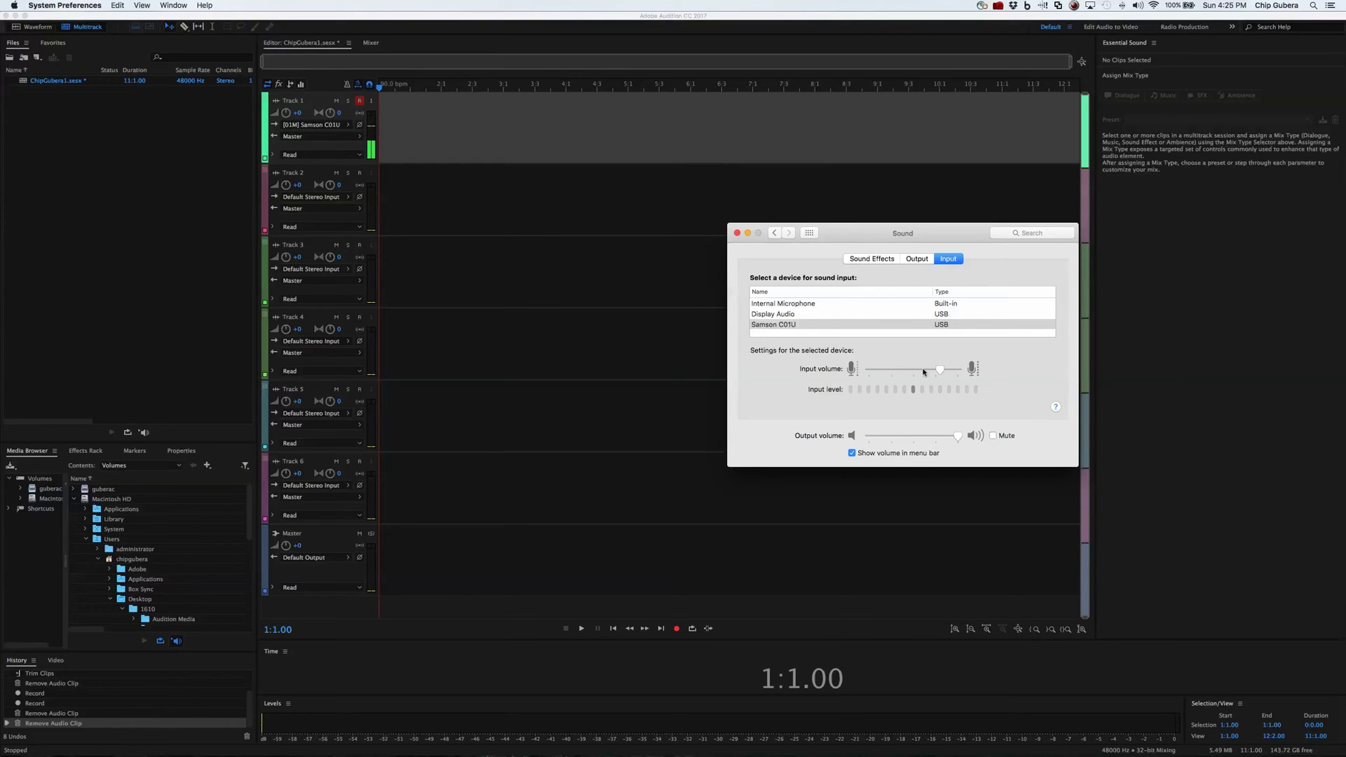
pyautogui.moveTo(926, 372); pyautogui.dragTo(888, 373)
pyautogui.moveTo(892, 374); pyautogui.dragTo(948, 376)
pyautogui.click(737, 233)
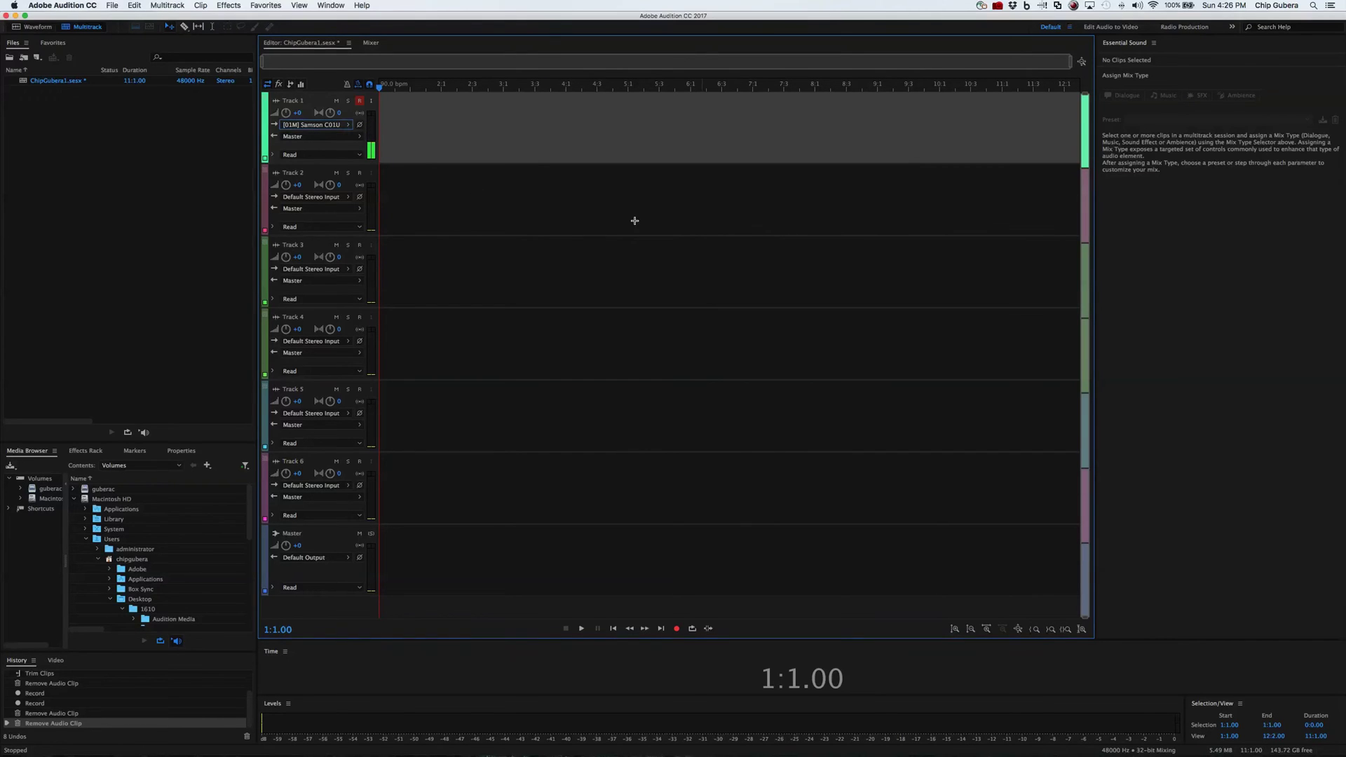
# - Record a short spoken clip onto armed Track 1, producing Track 1_003
pyautogui.click(678, 629)
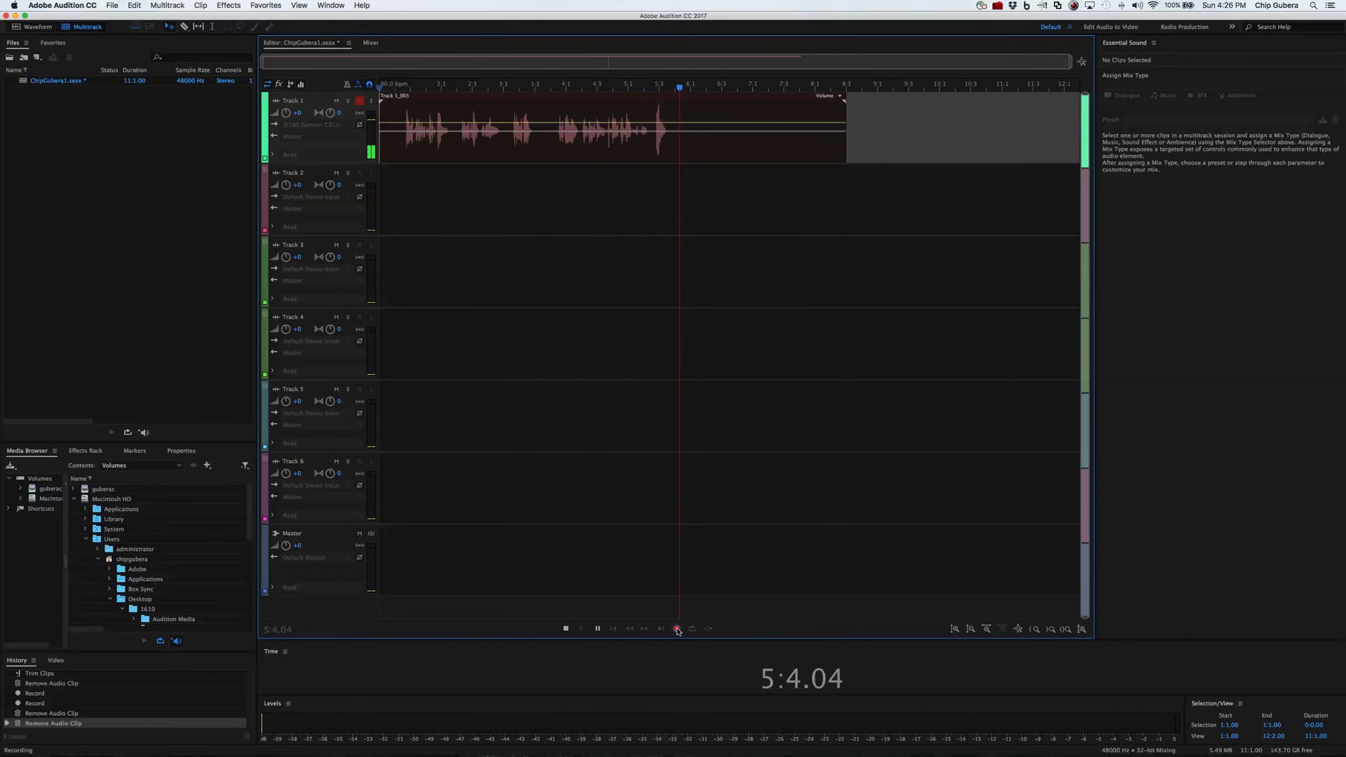
pyautogui.click(677, 630)
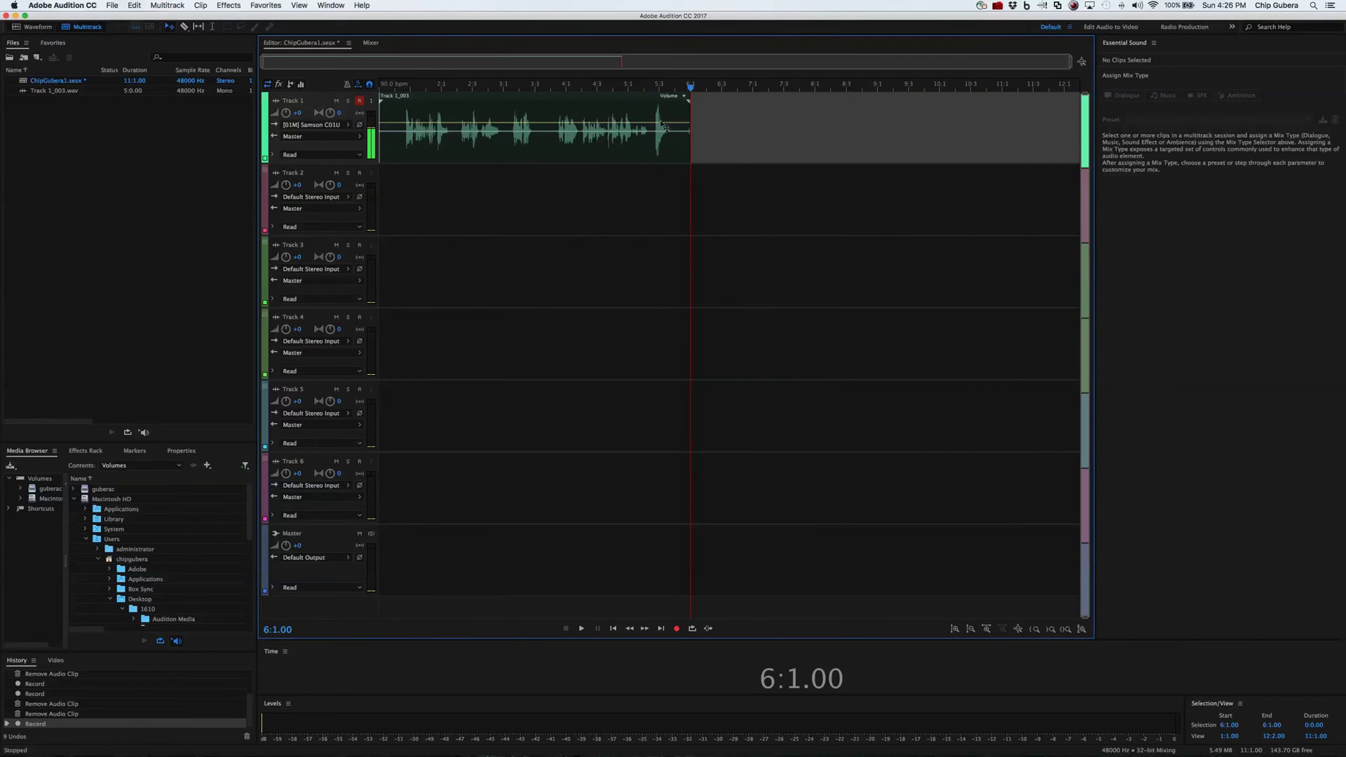
# - Play back the recorded clip from its start
pyautogui.moveTo(692, 91); pyautogui.dragTo(403, 88)
pyautogui.press('space')
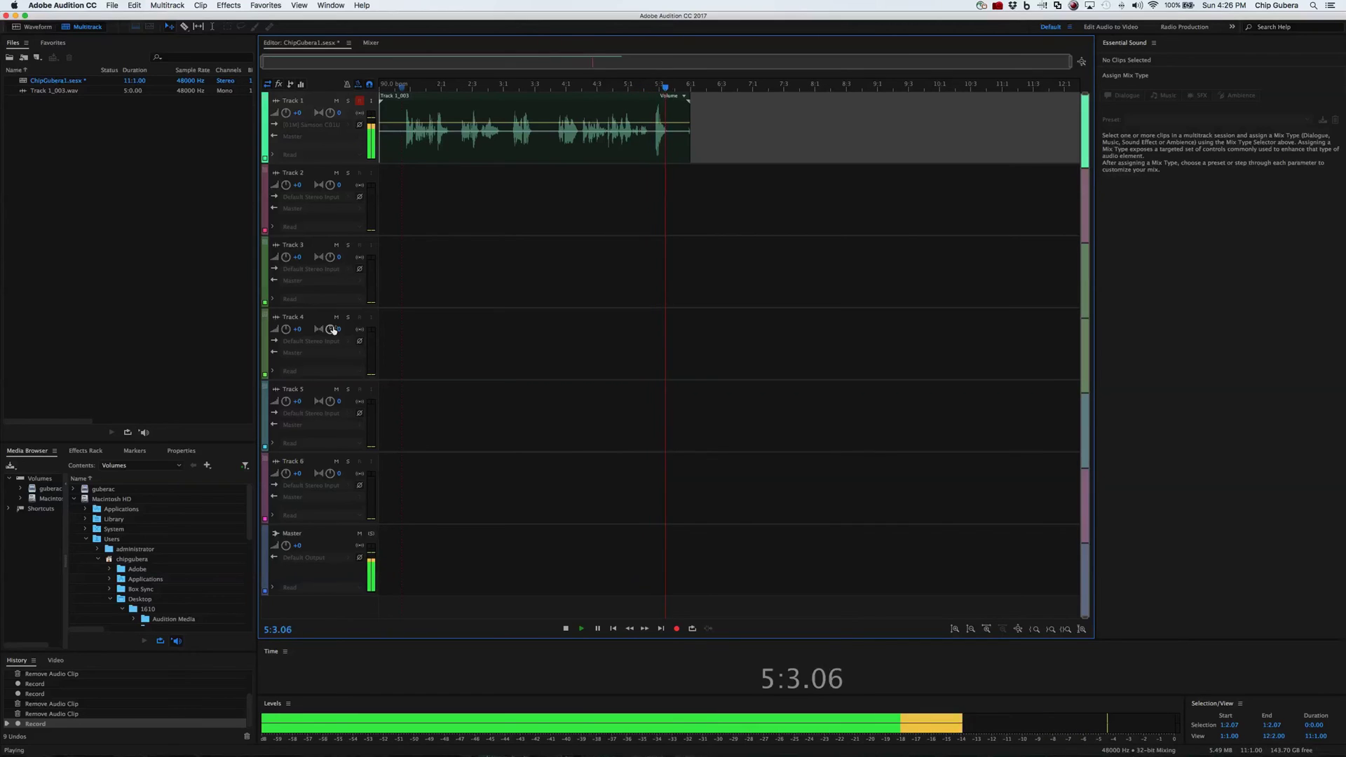
pyautogui.press('space')
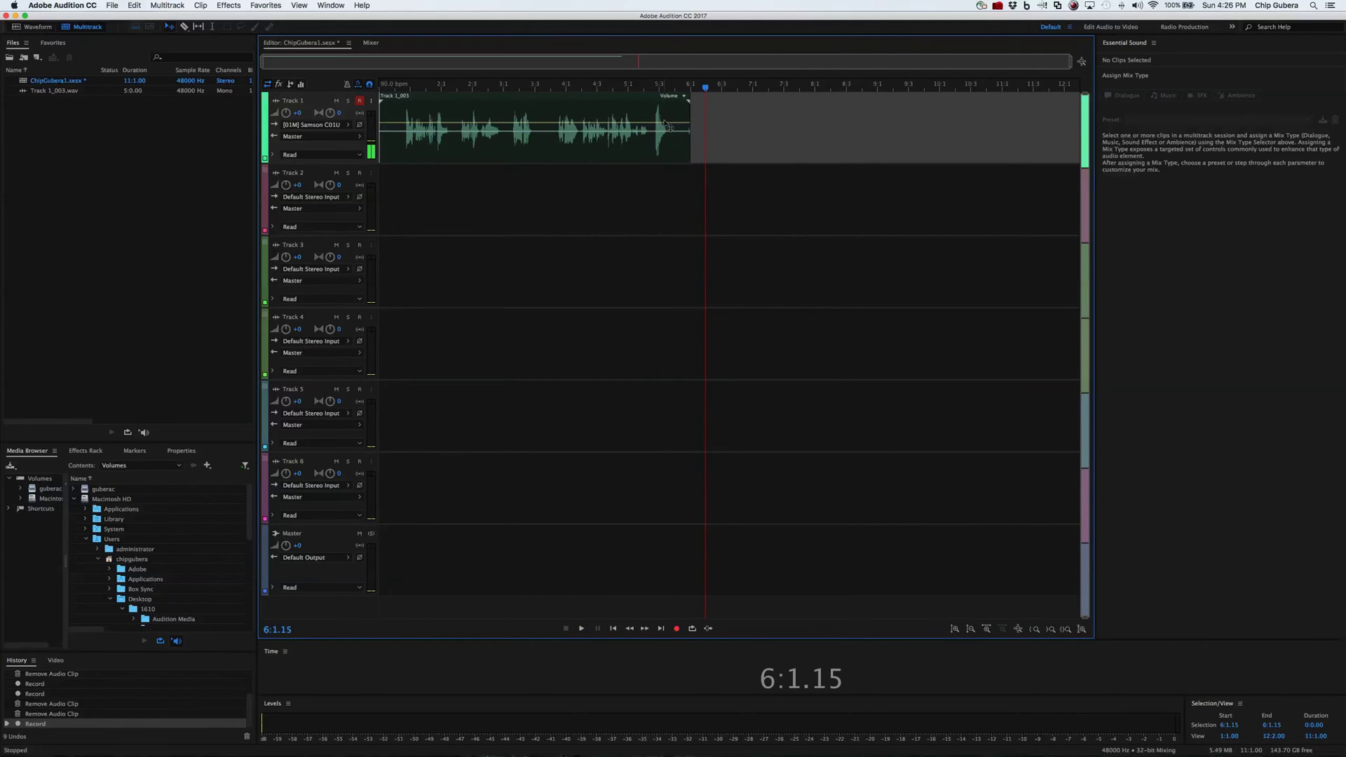
# - Review the section around 2:1–3:1 and park the playhead at 3:1.01
pyautogui.click(505, 87)
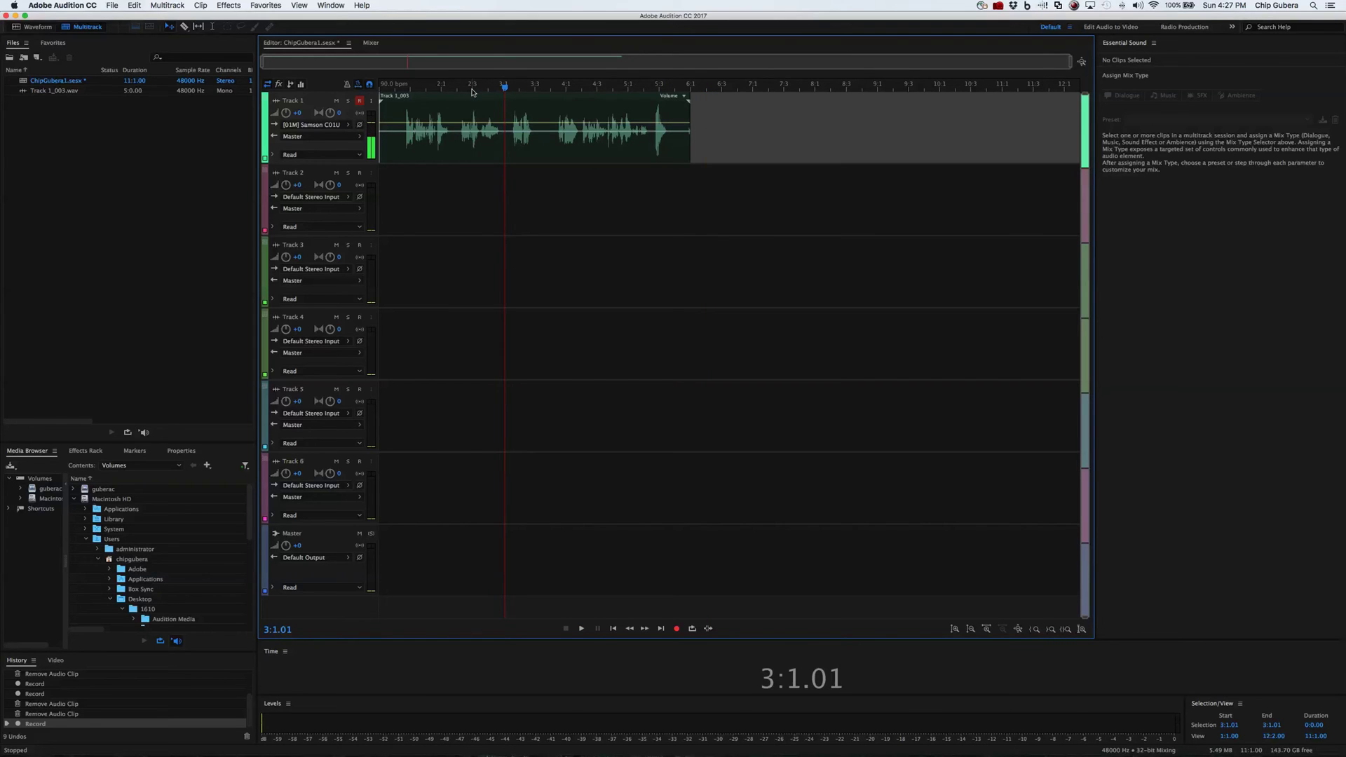
pyautogui.click(474, 87)
pyautogui.press('space')
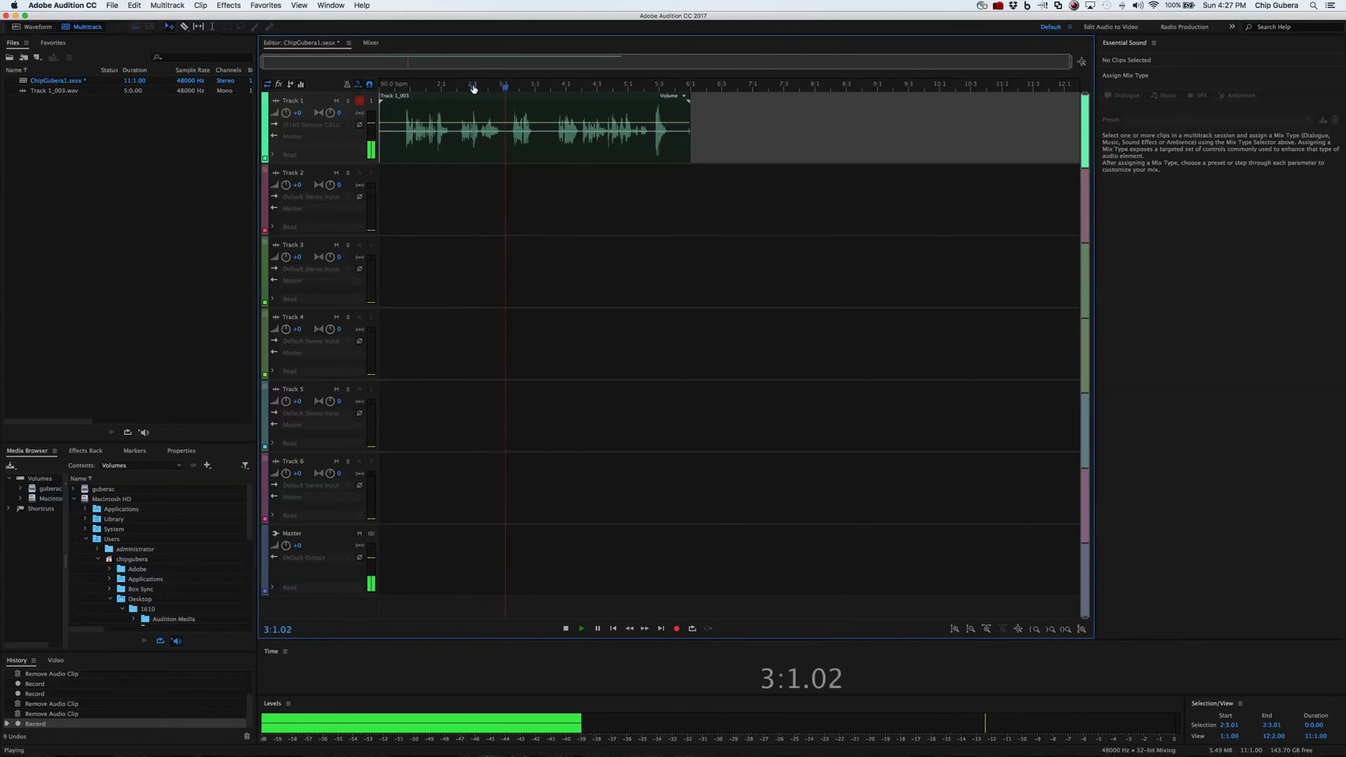
pyautogui.click(454, 87)
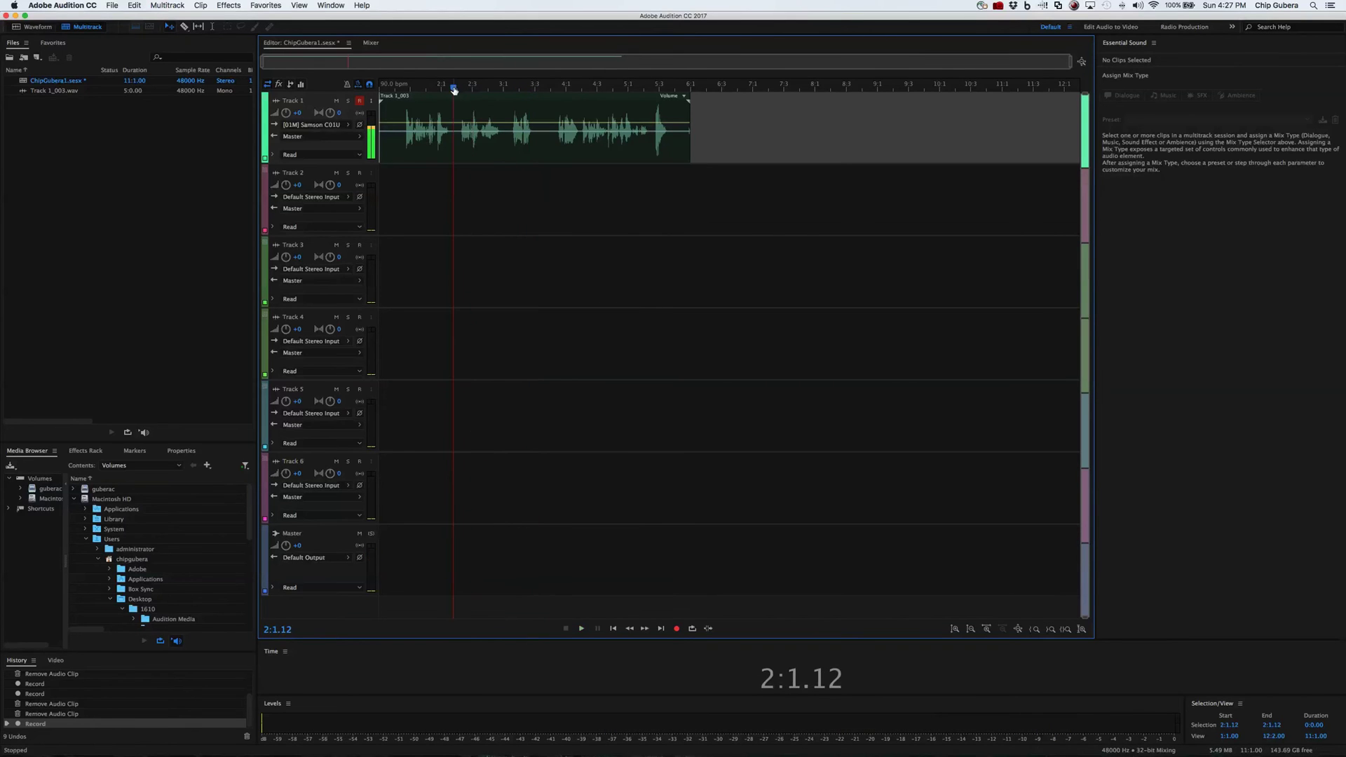
pyautogui.press('space')
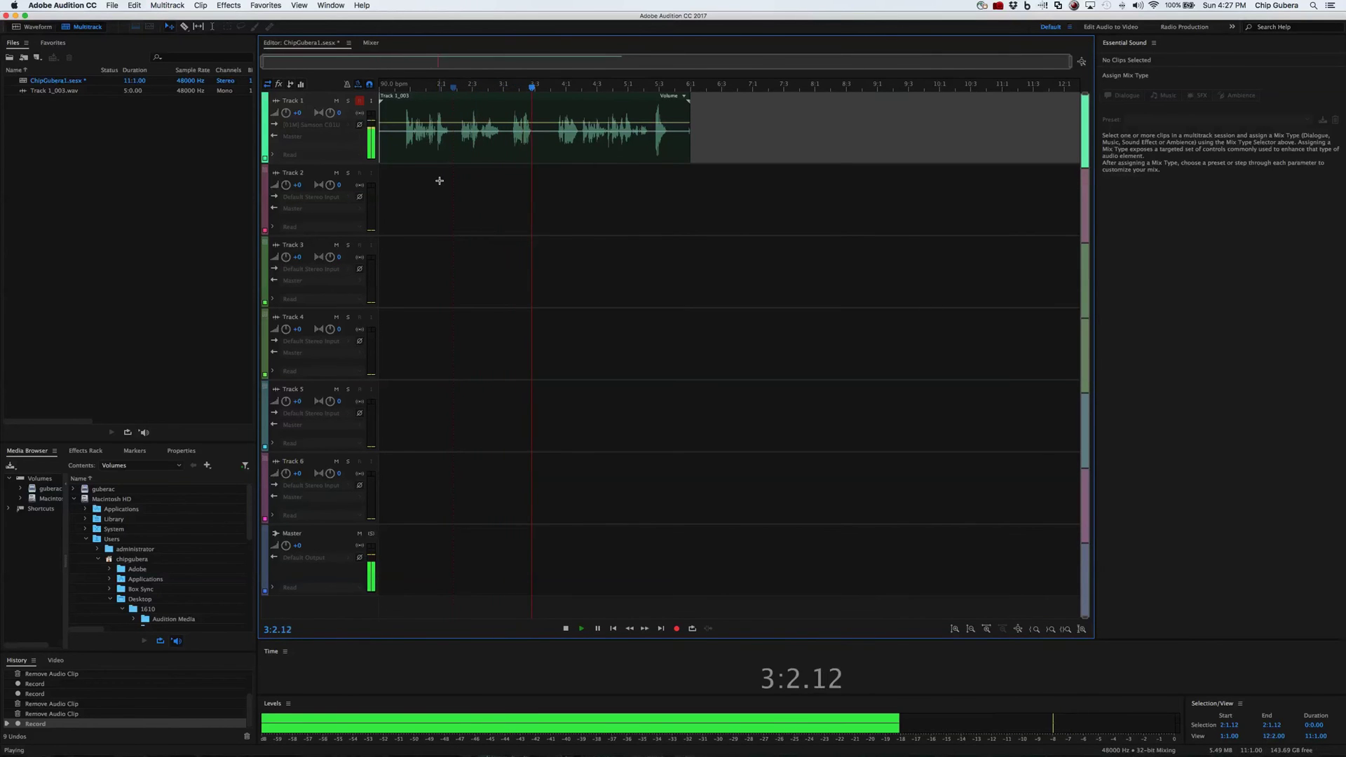
pyautogui.press('space')
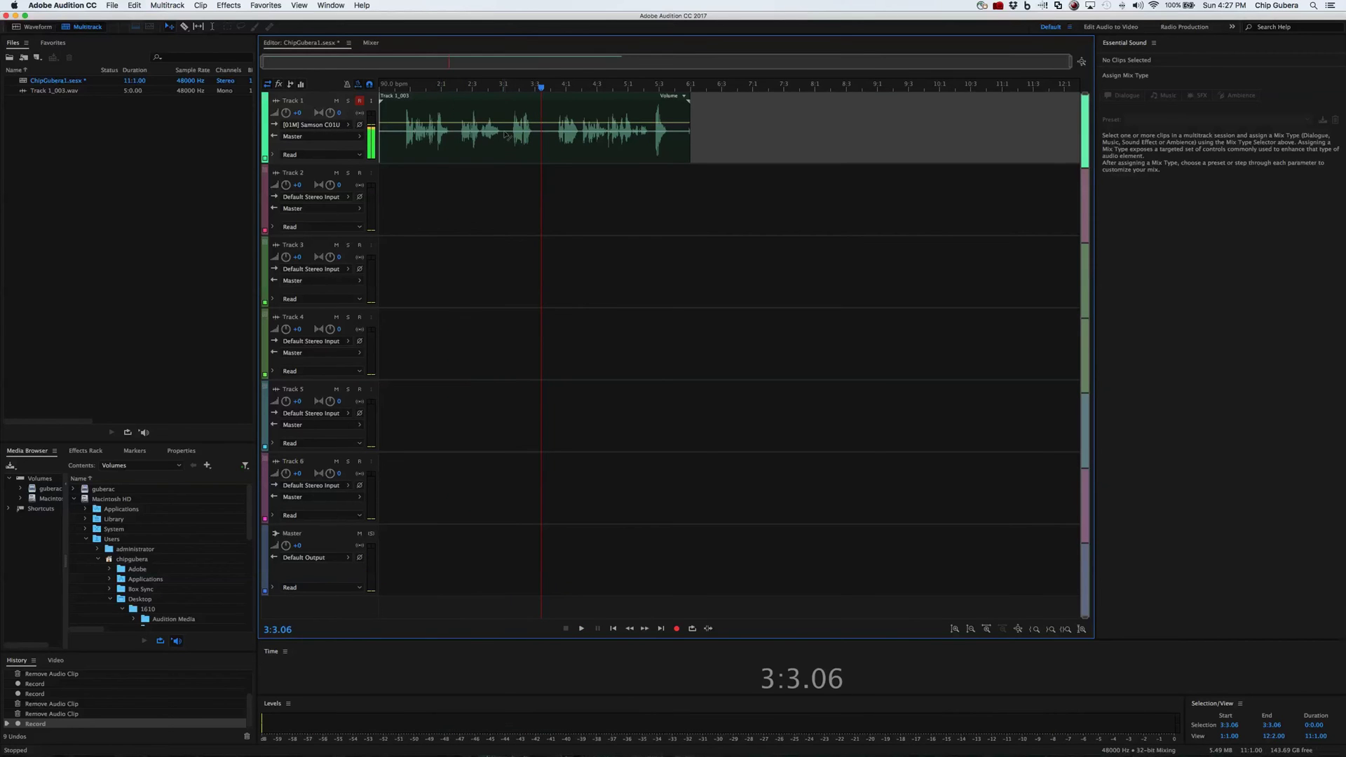
pyautogui.click(505, 88)
pyautogui.moveTo(505, 88); pyautogui.dragTo(504, 87)
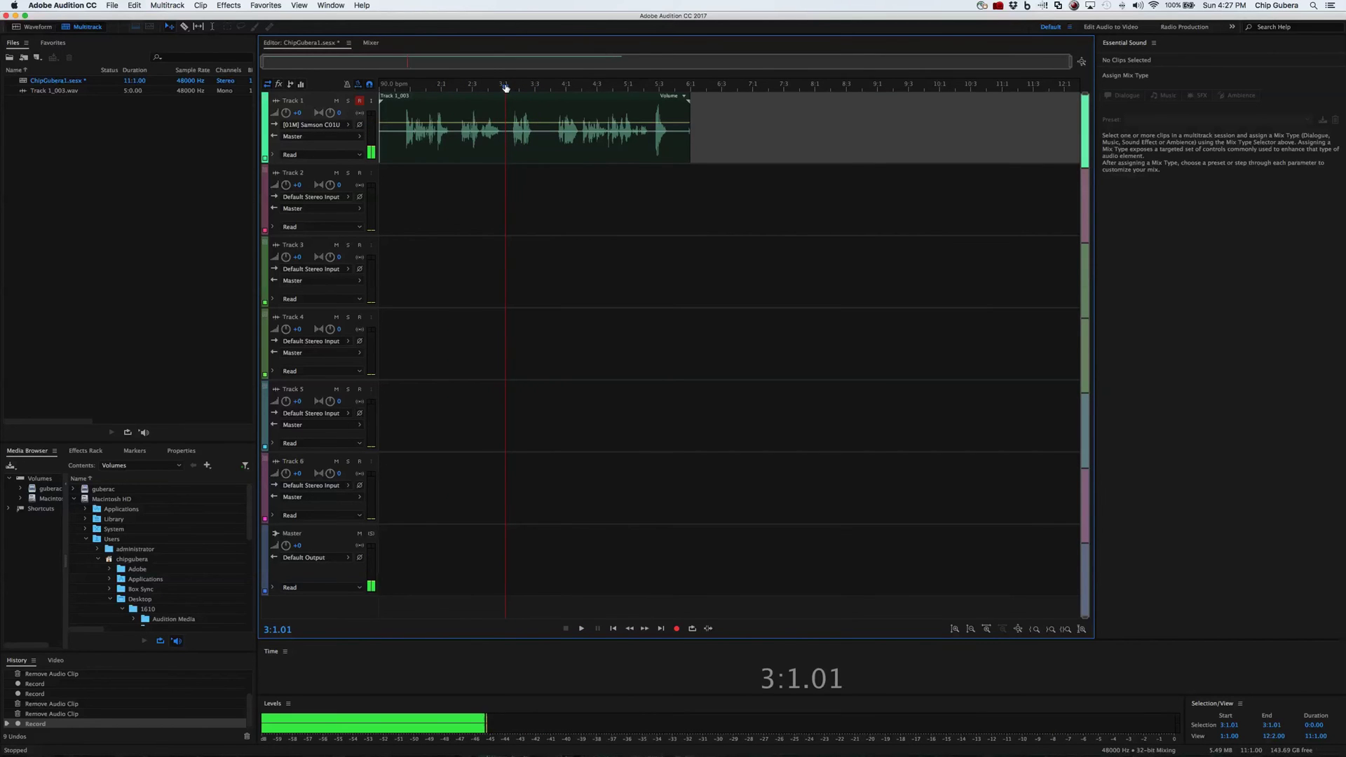
# - Split the Track 1_003 clip at 3:1.01 and zoom in on the cut
pyautogui.rightClick(505, 150)
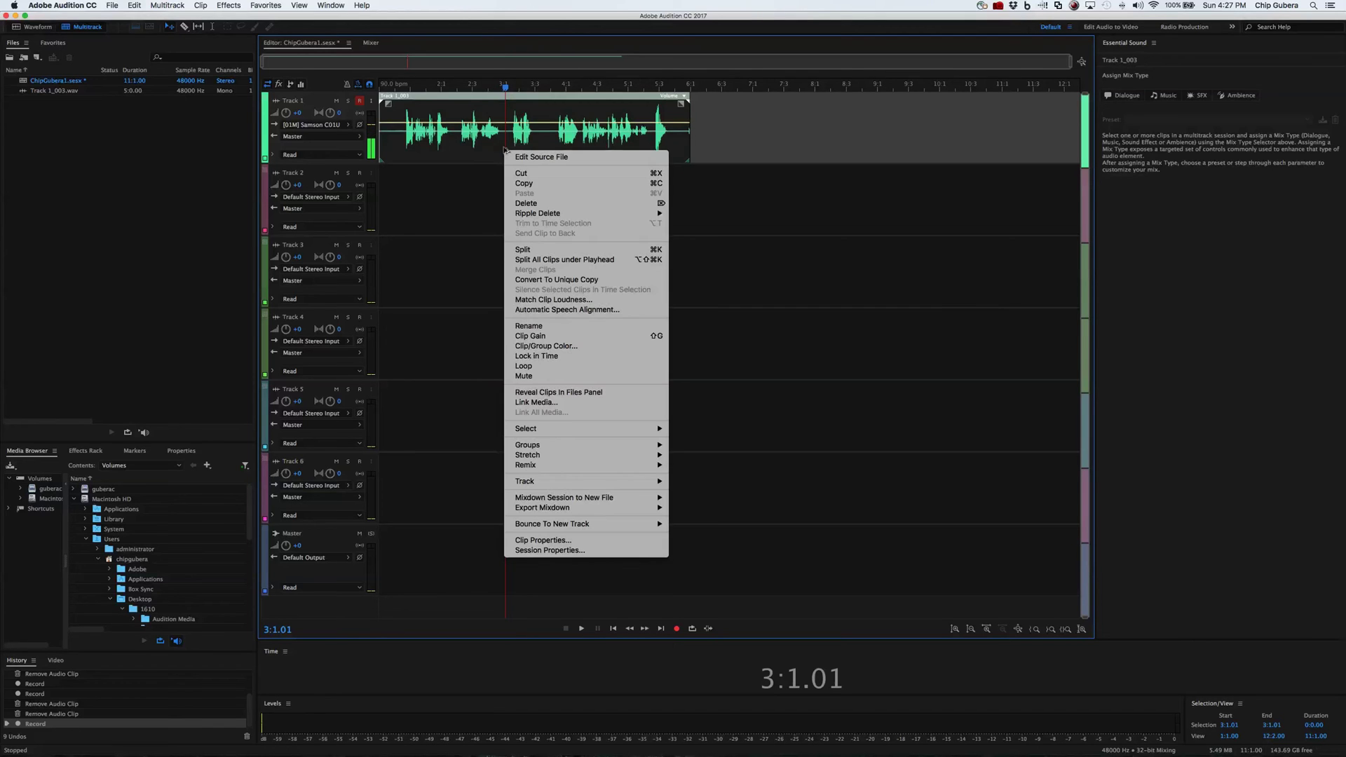
pyautogui.click(523, 250)
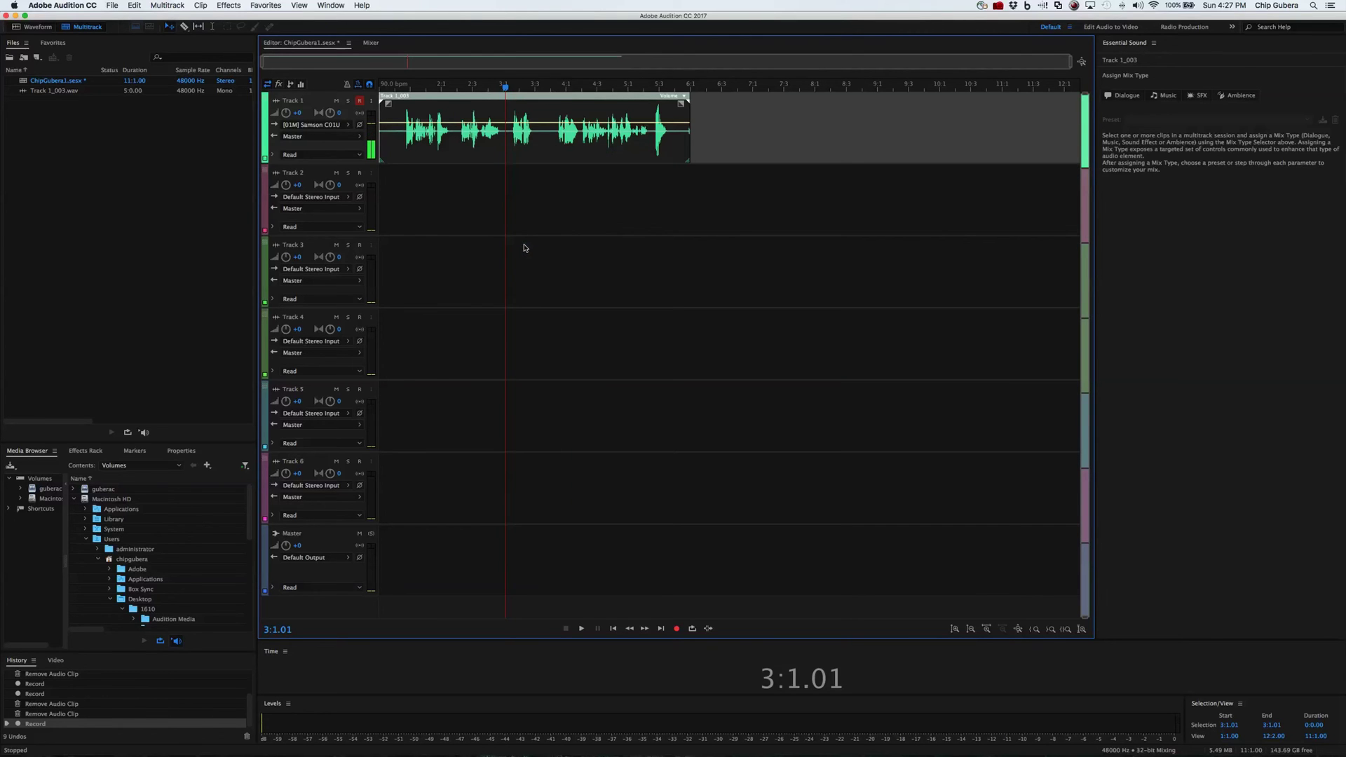
pyautogui.moveTo(506, 89); pyautogui.dragTo(534, 89)
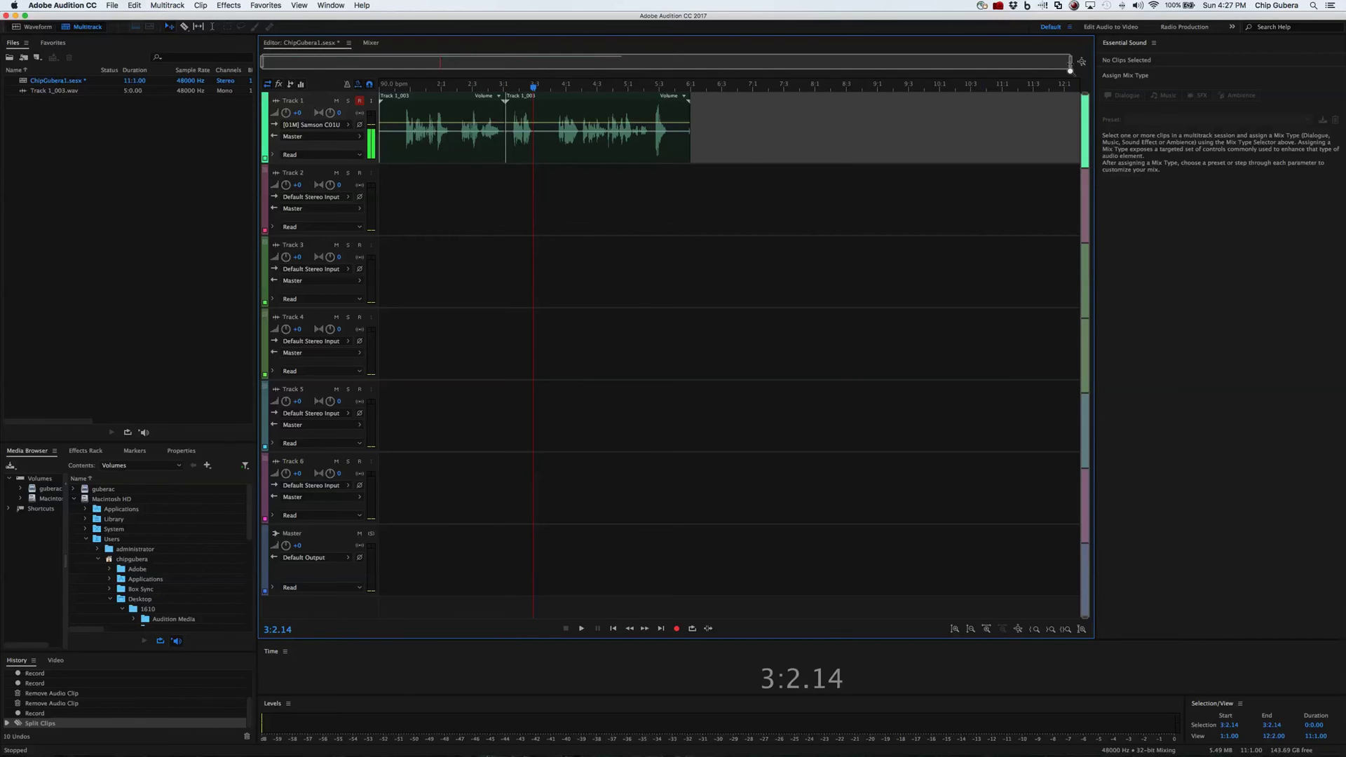
pyautogui.moveTo(1070, 71); pyautogui.dragTo(527, 62)
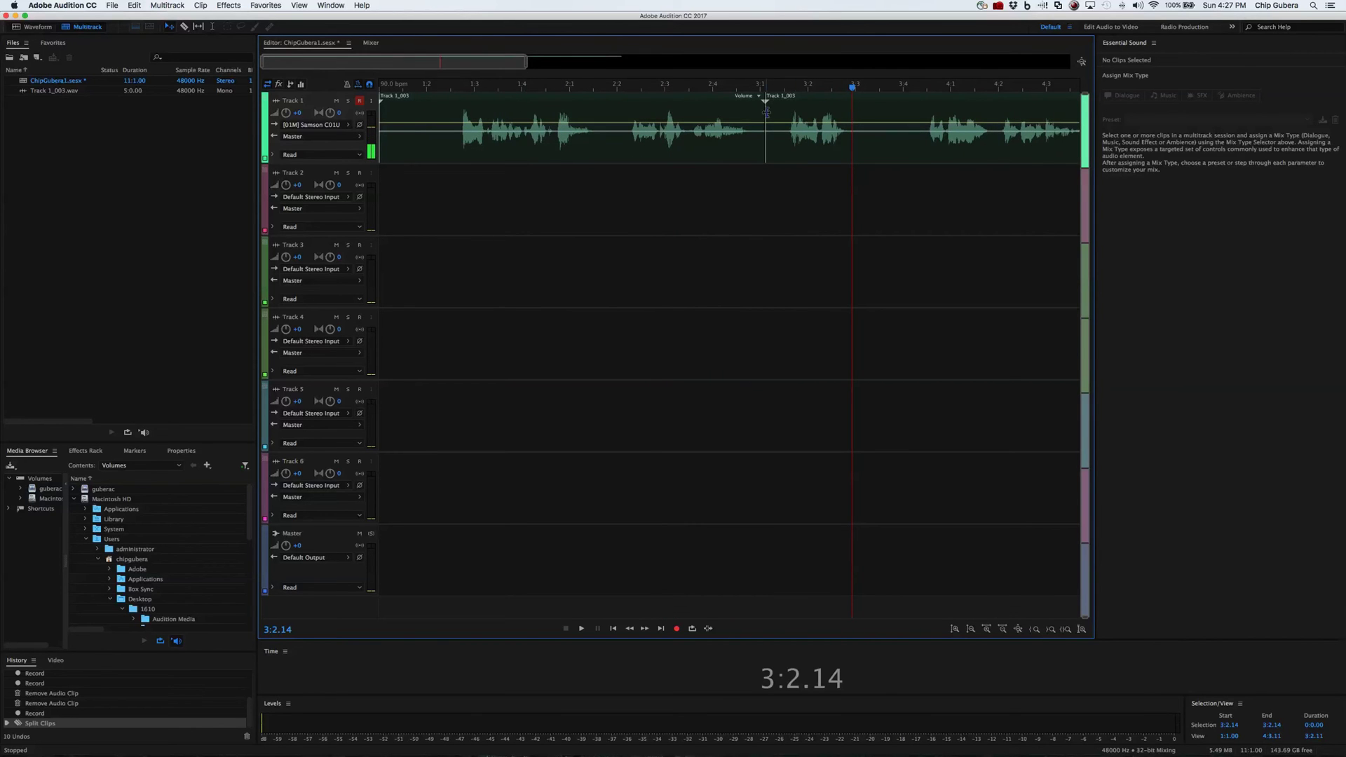
# - Trim the second piece's start and slide it left against the first piece
pyautogui.moveTo(766, 112)
pyautogui.mouseDown()
pyautogui.moveTo(791, 112)
pyautogui.moveTo(749, 114)
pyautogui.mouseUp()
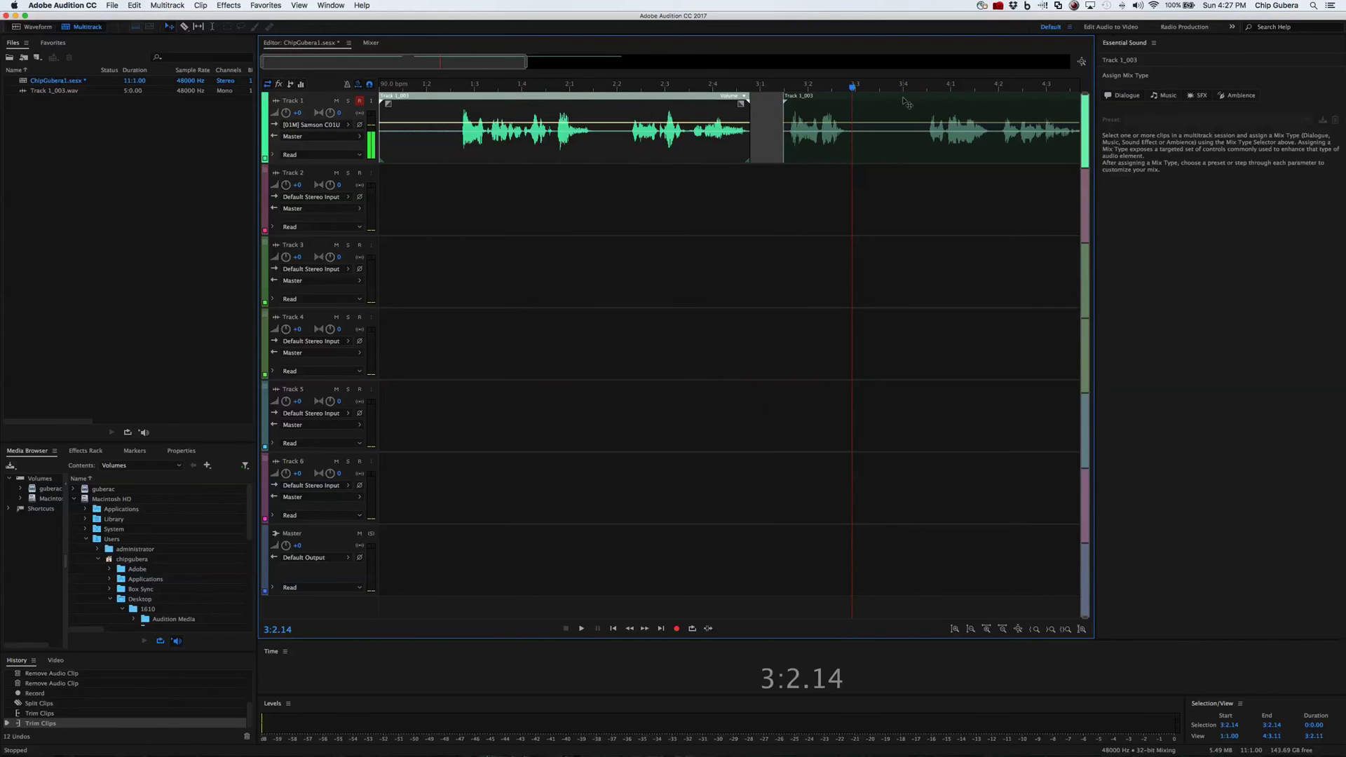
pyautogui.moveTo(907, 101); pyautogui.dragTo(874, 104)
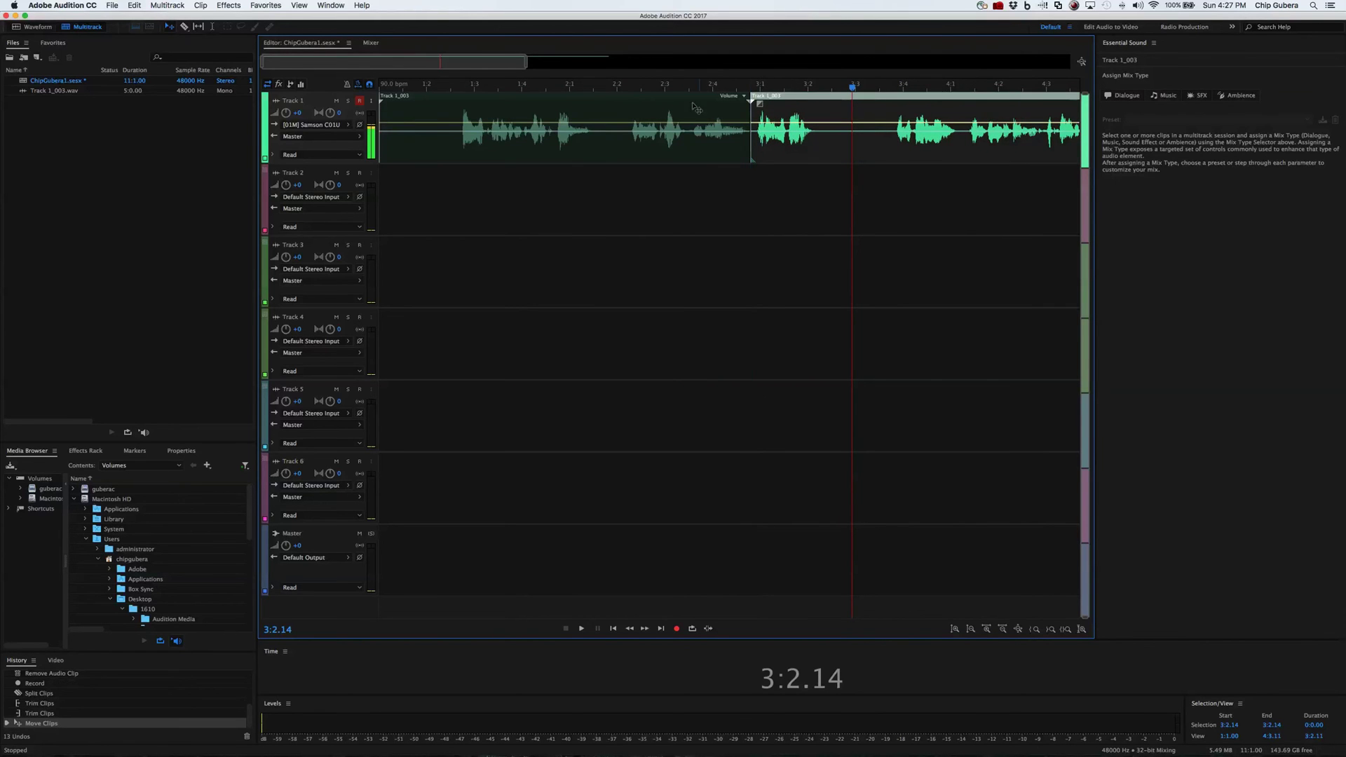
# - Play back from 2:1.14 and stop at 3:2.09
pyautogui.click(612, 88)
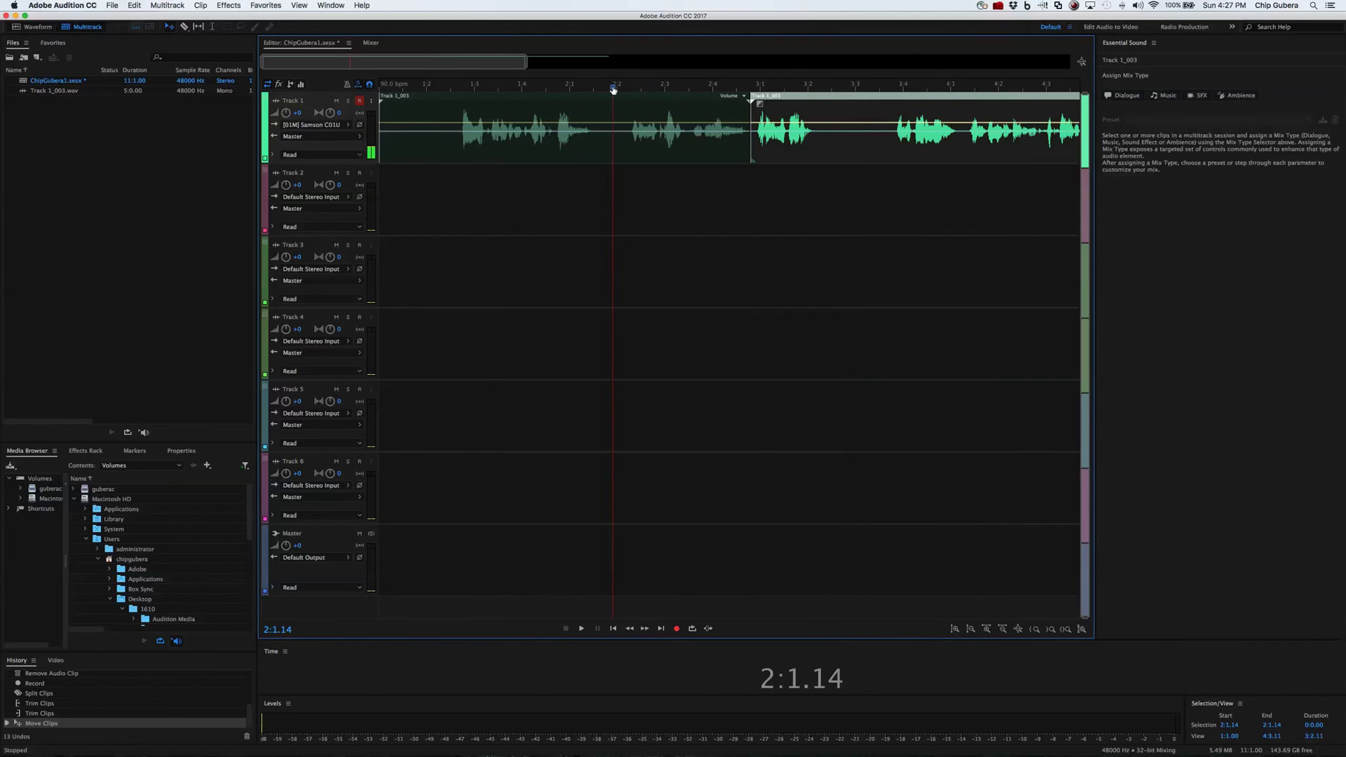
pyautogui.press('space')
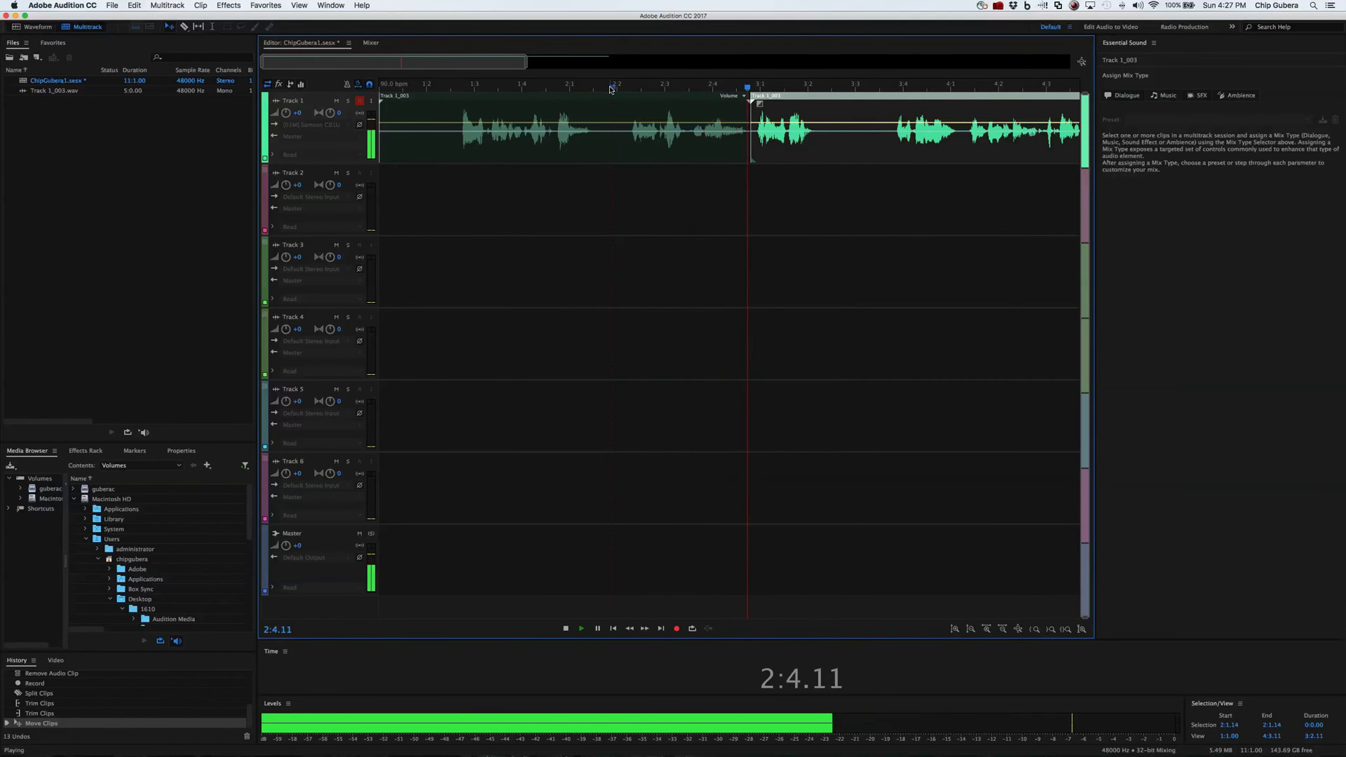
pyautogui.press('space')
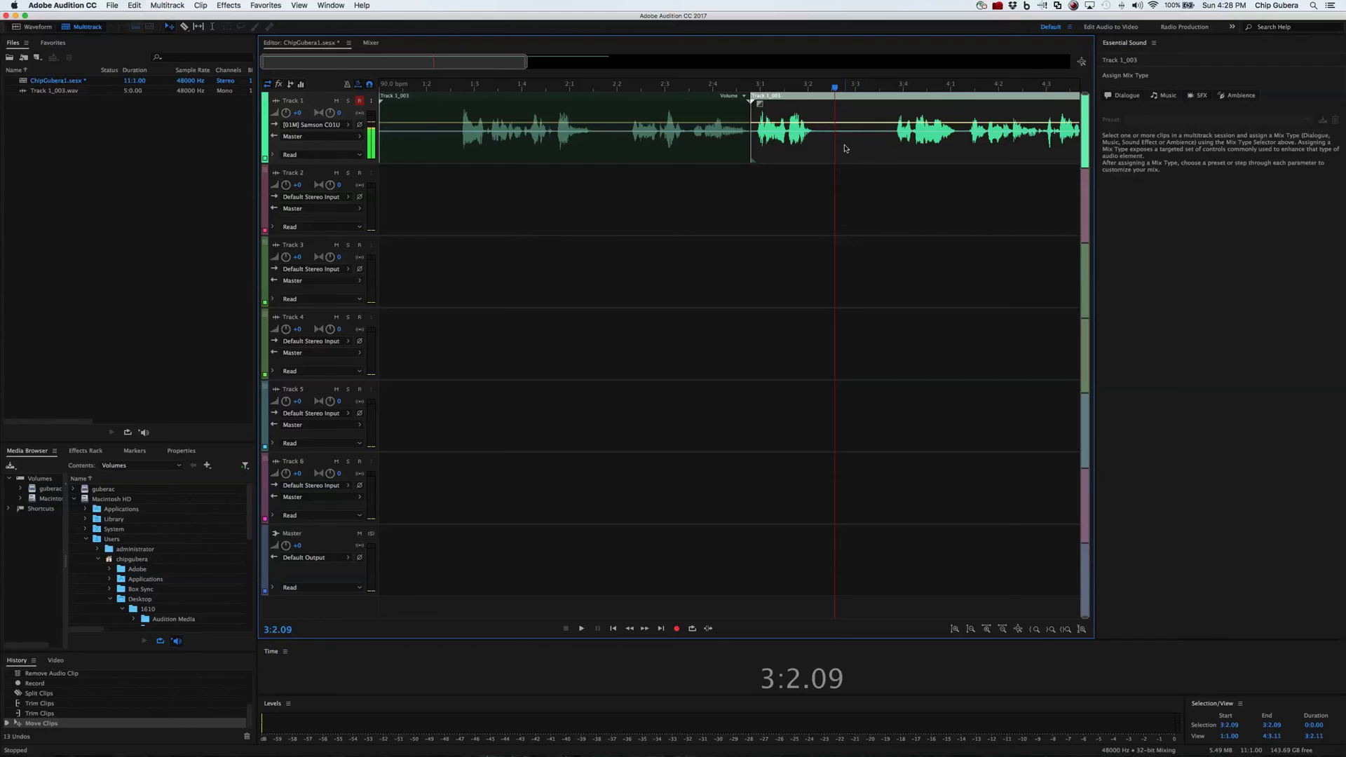
# - Split at 3:2.09 with Cmd+K, trim the new last piece, and move it later
pyautogui.press('super+k')
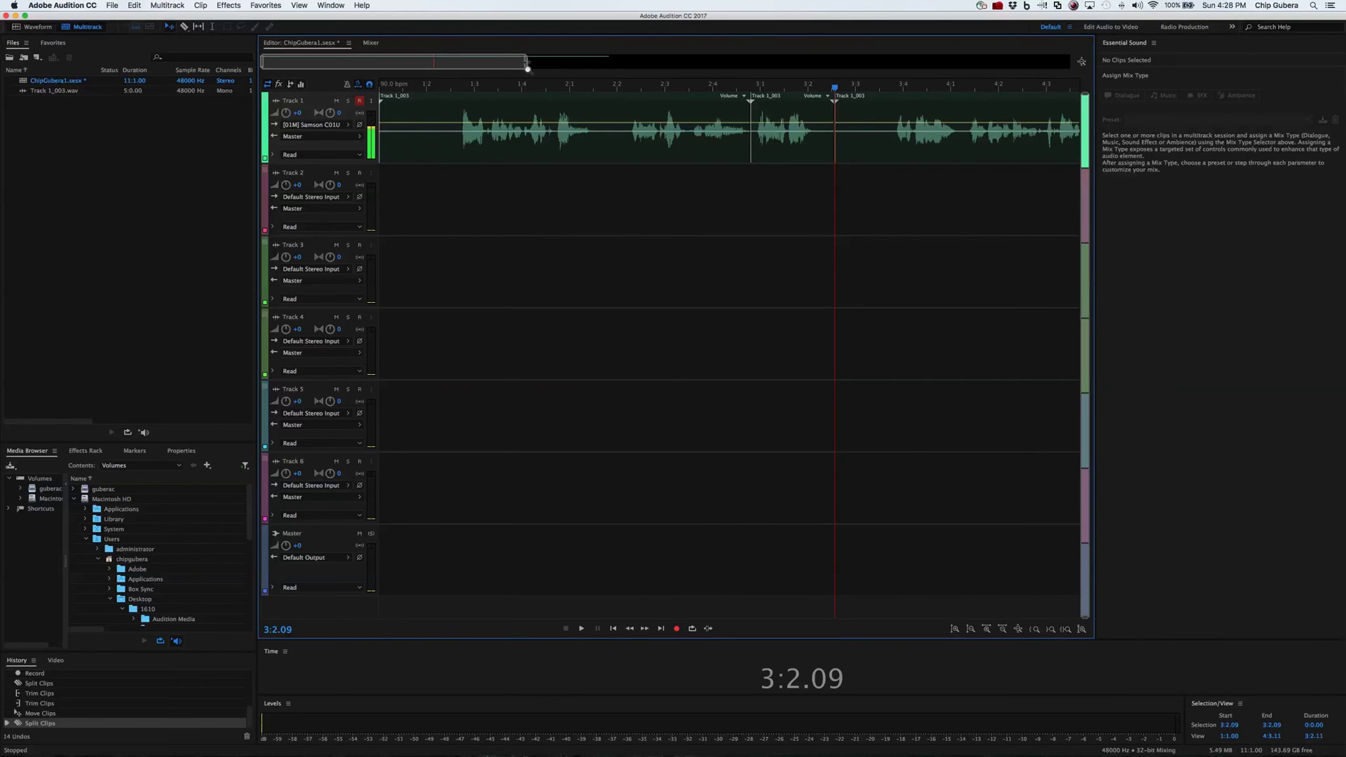
pyautogui.moveTo(527, 68); pyautogui.dragTo(729, 65)
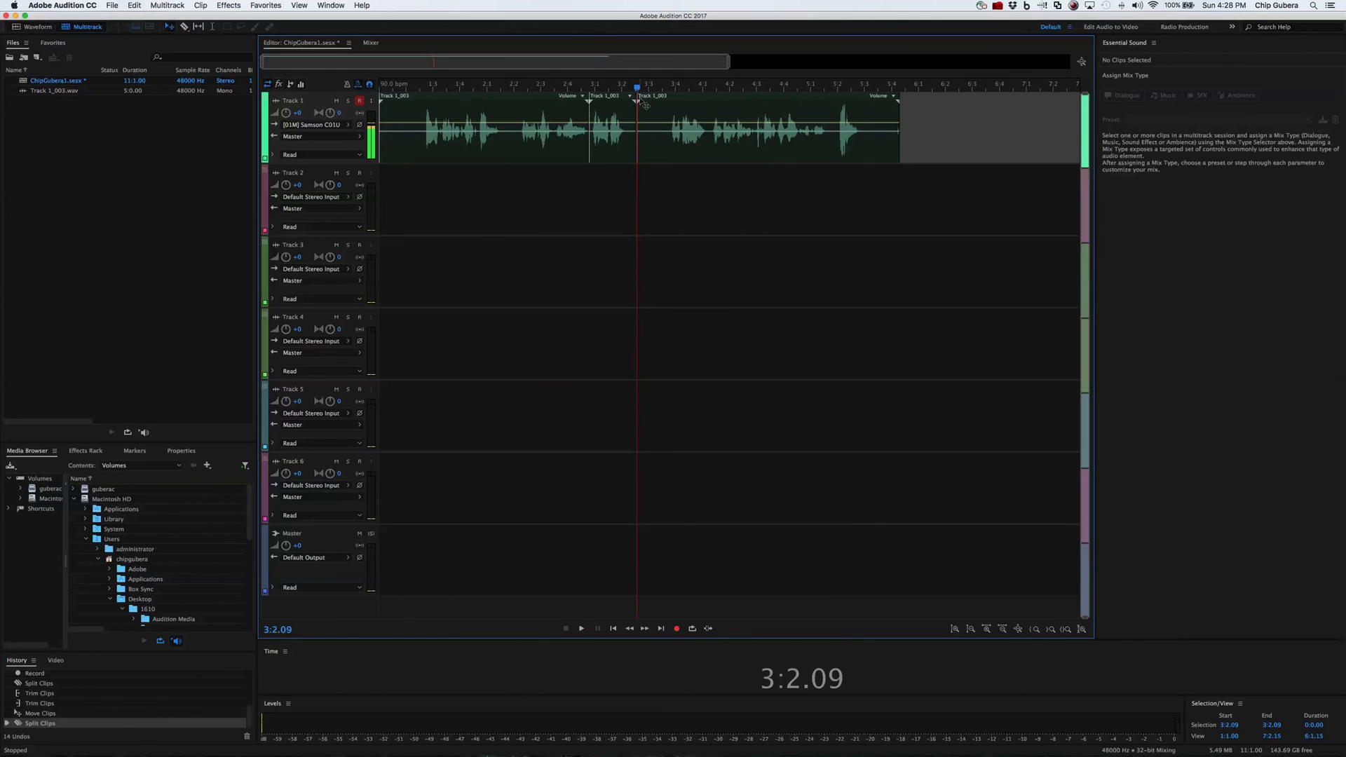
pyautogui.moveTo(638, 110); pyautogui.dragTo(957, 104)
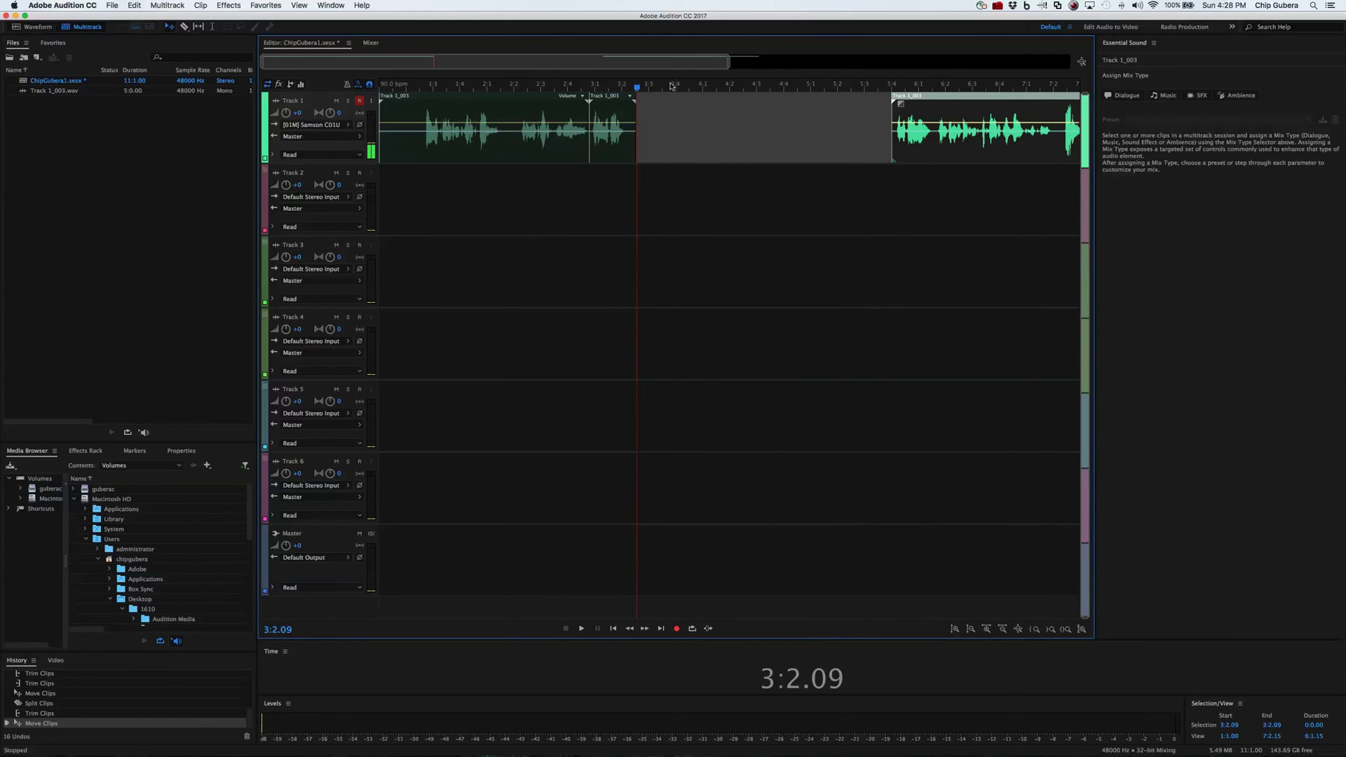
pyautogui.click(607, 87)
# - Play the whole session back from the beginning to hear the gap
pyautogui.press('Home')
pyautogui.press('space')
pyautogui.press('space')
pyautogui.press('space')
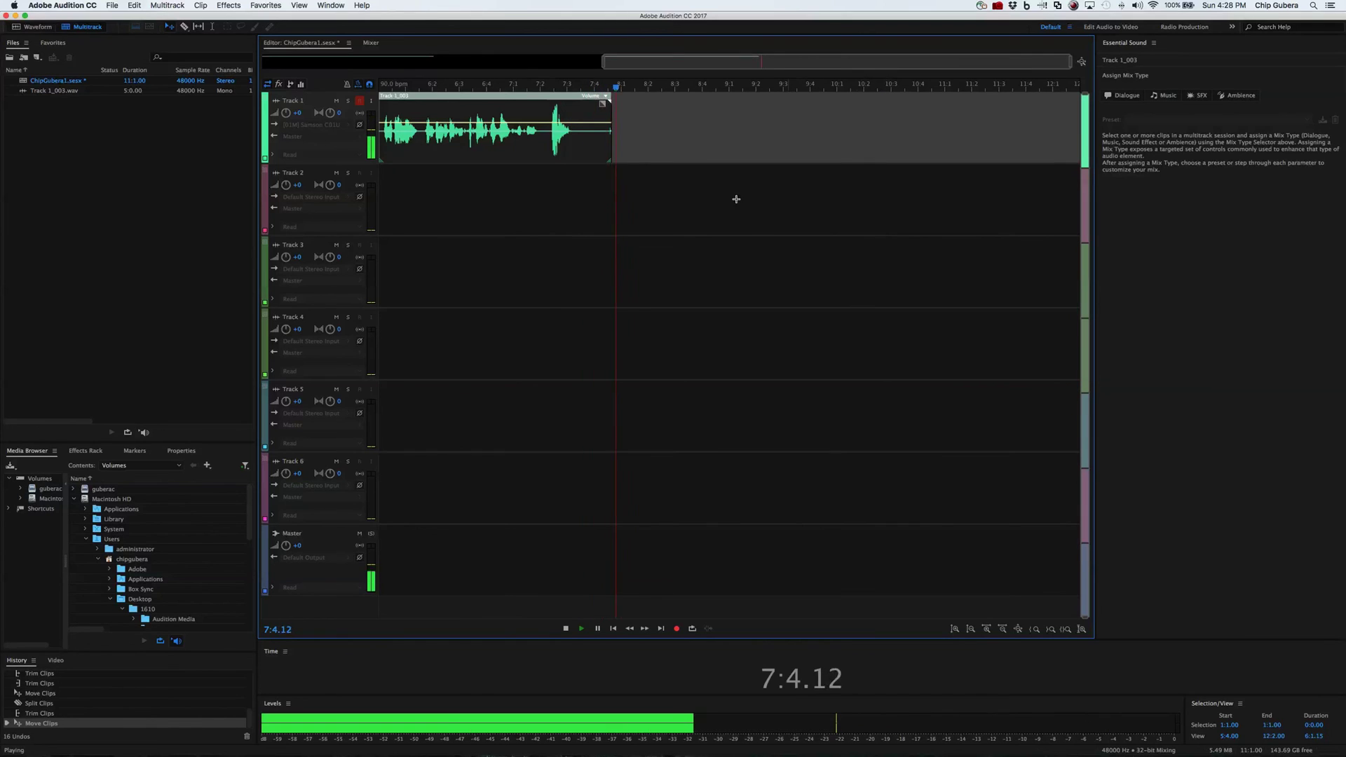
pyautogui.press('space')
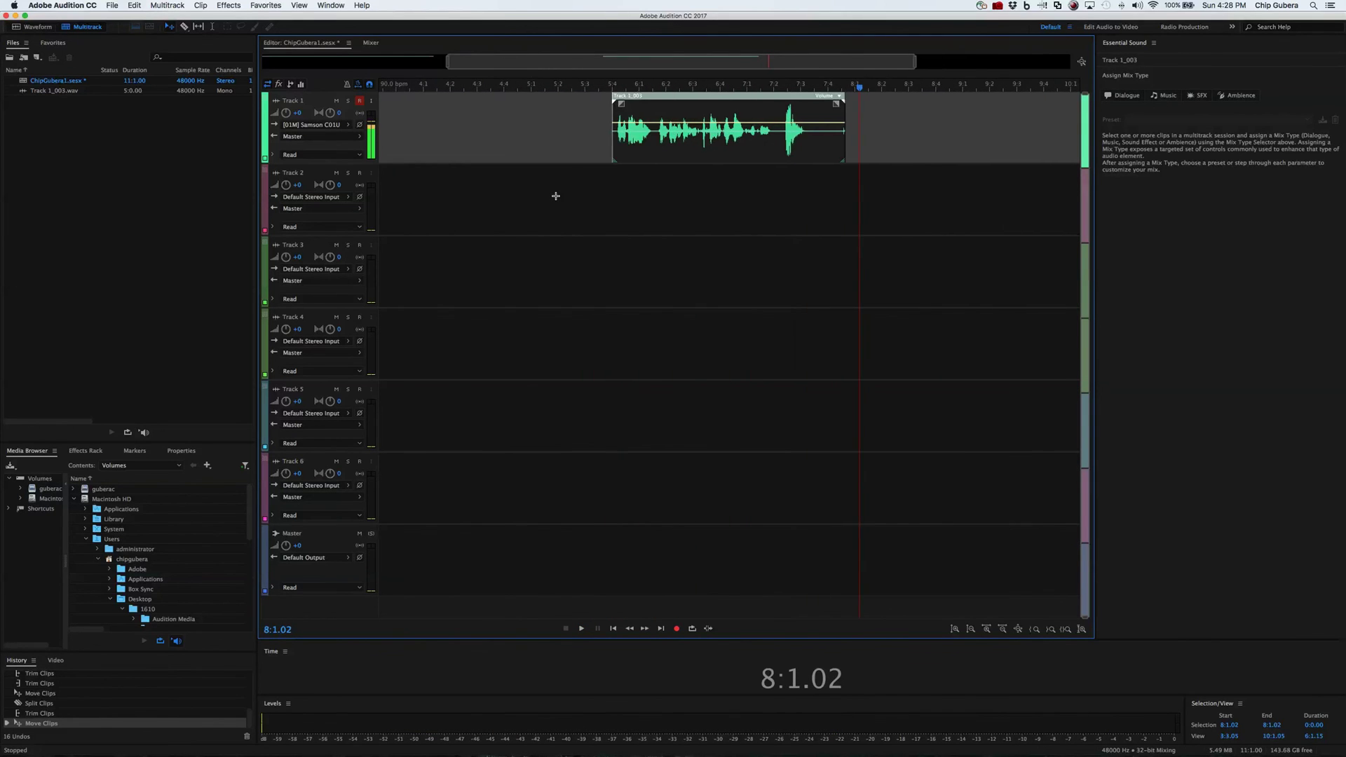
pyautogui.hscroll(-3, 557, 195)
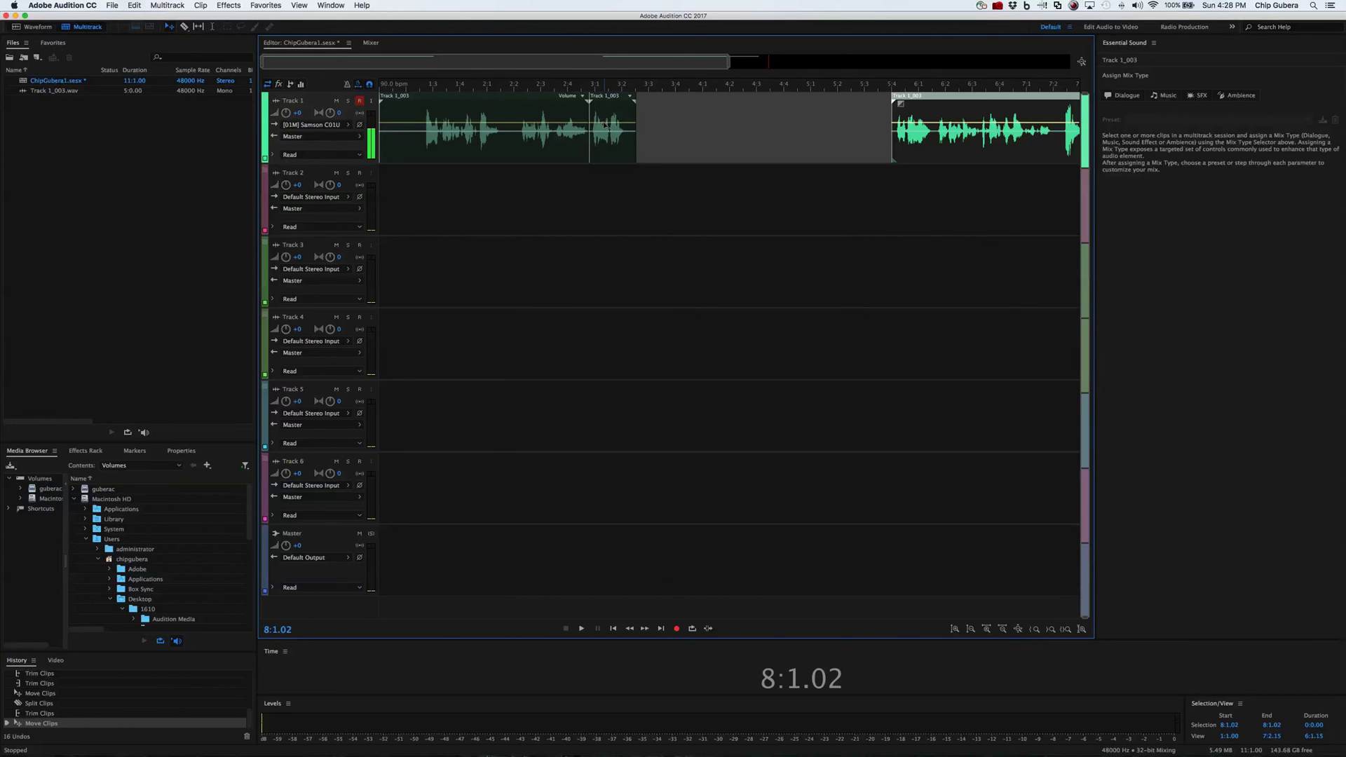
# - Try lowering the first piece's volume to -11.0 dB, then undo it
pyautogui.click(411, 128)
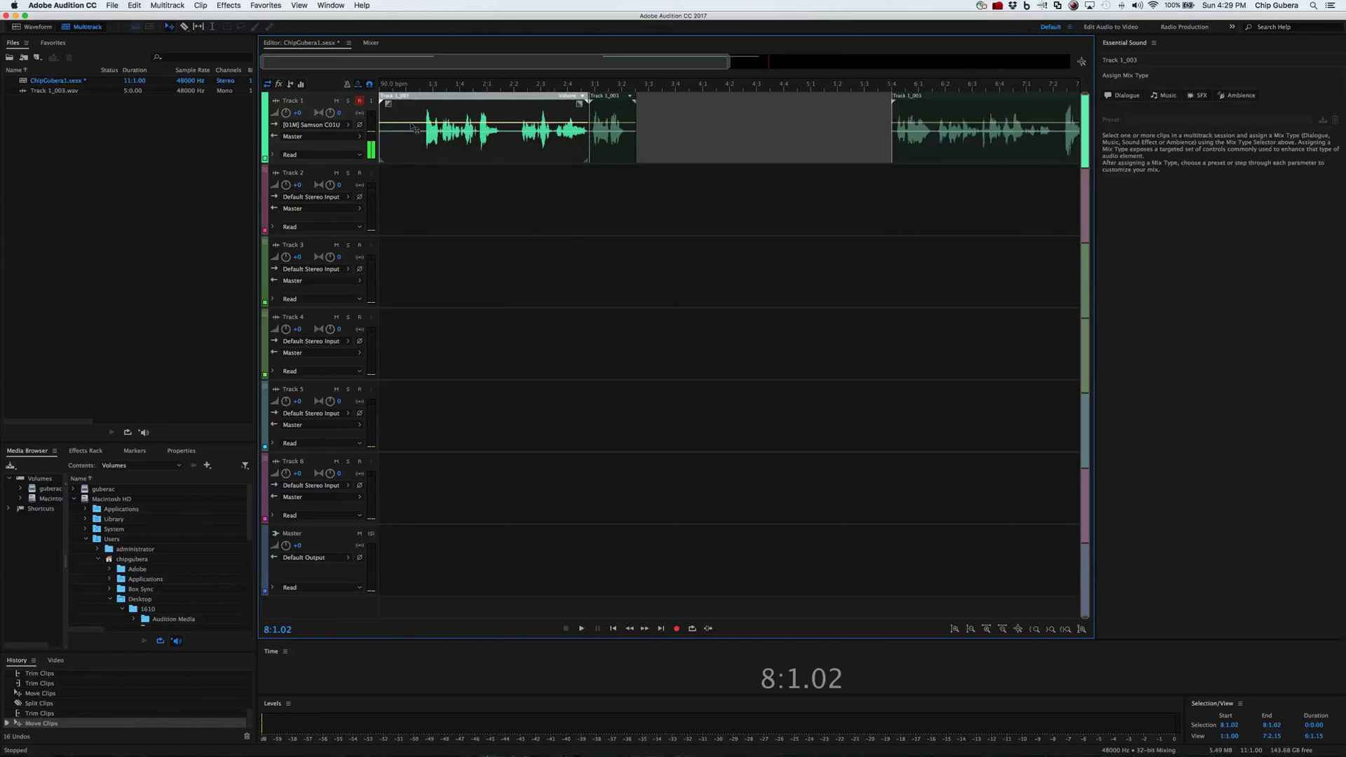
pyautogui.moveTo(411, 128); pyautogui.dragTo(413, 144)
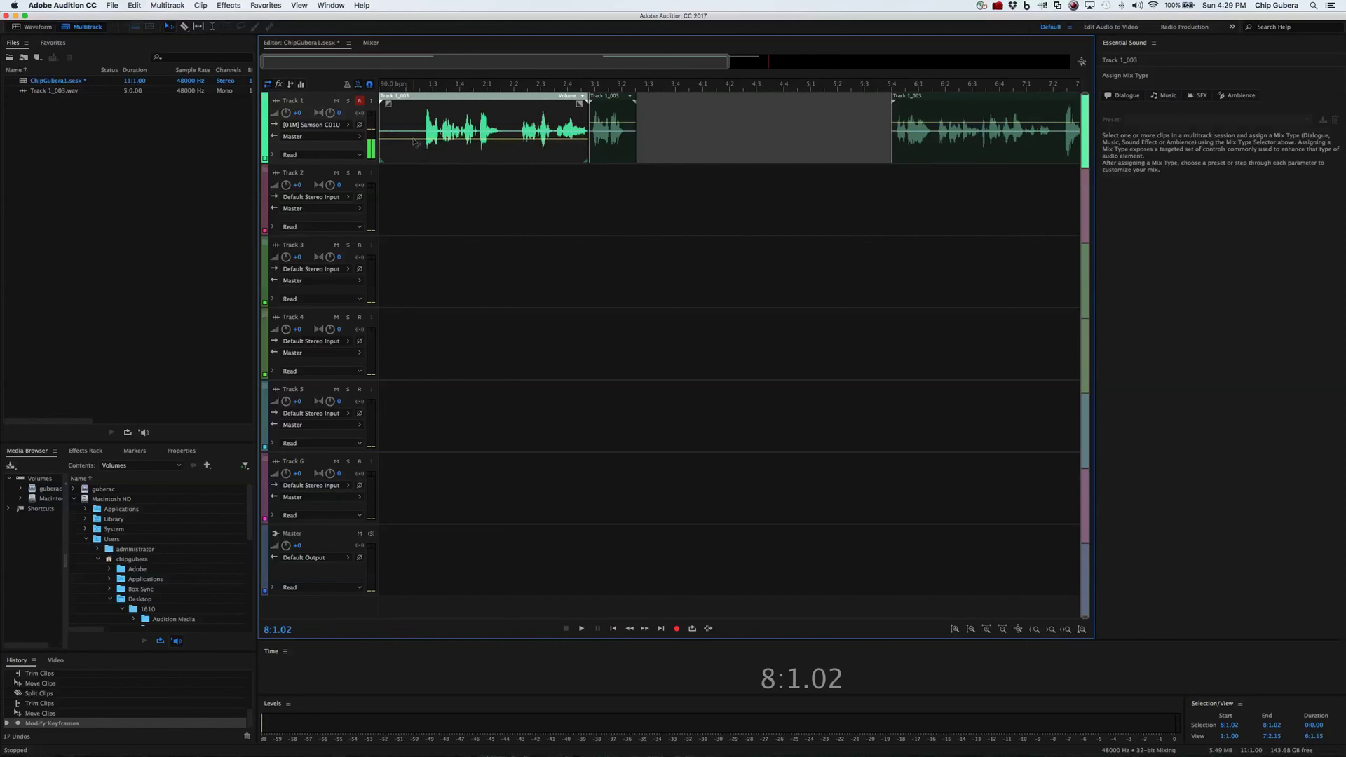
pyautogui.press('super+z')
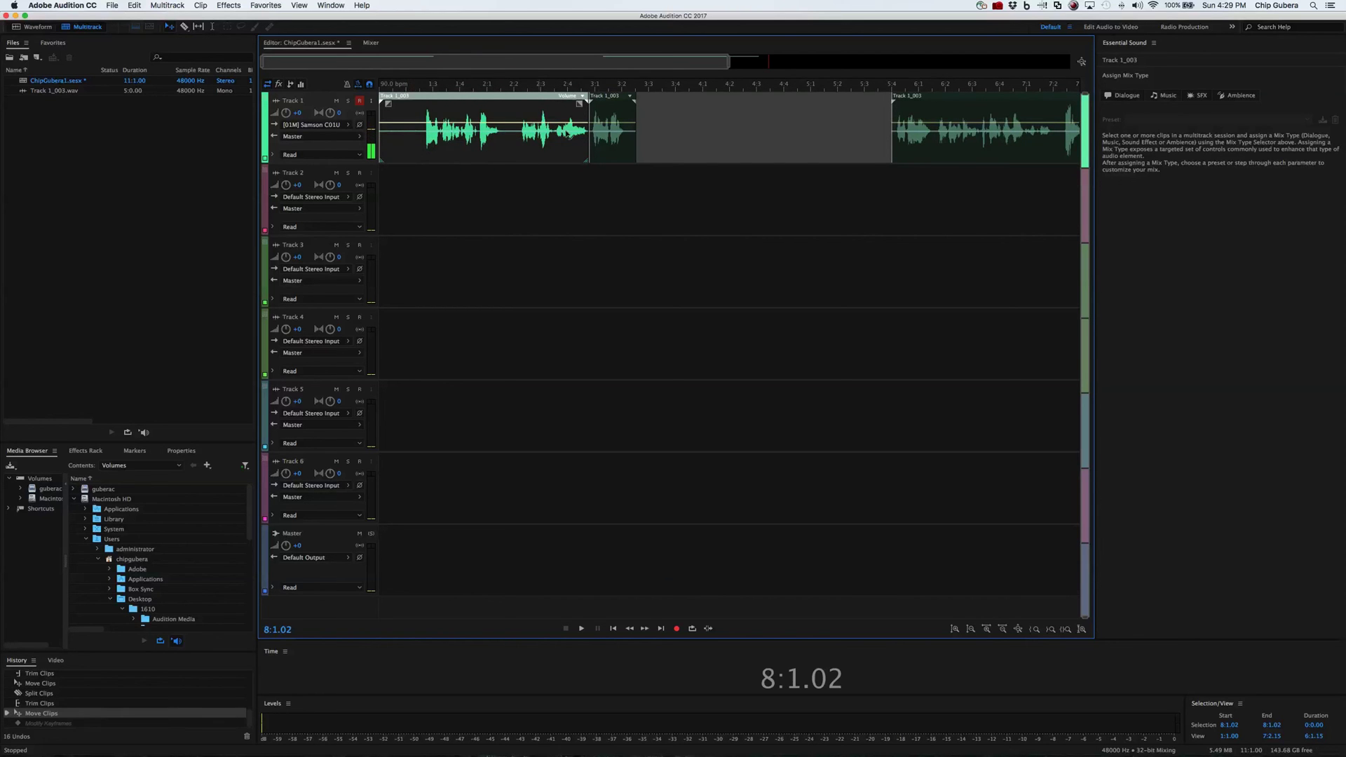
# - Add volume keyframes on the short middle clip and drop the end keyframe to -∞ dB
pyautogui.click(626, 126)
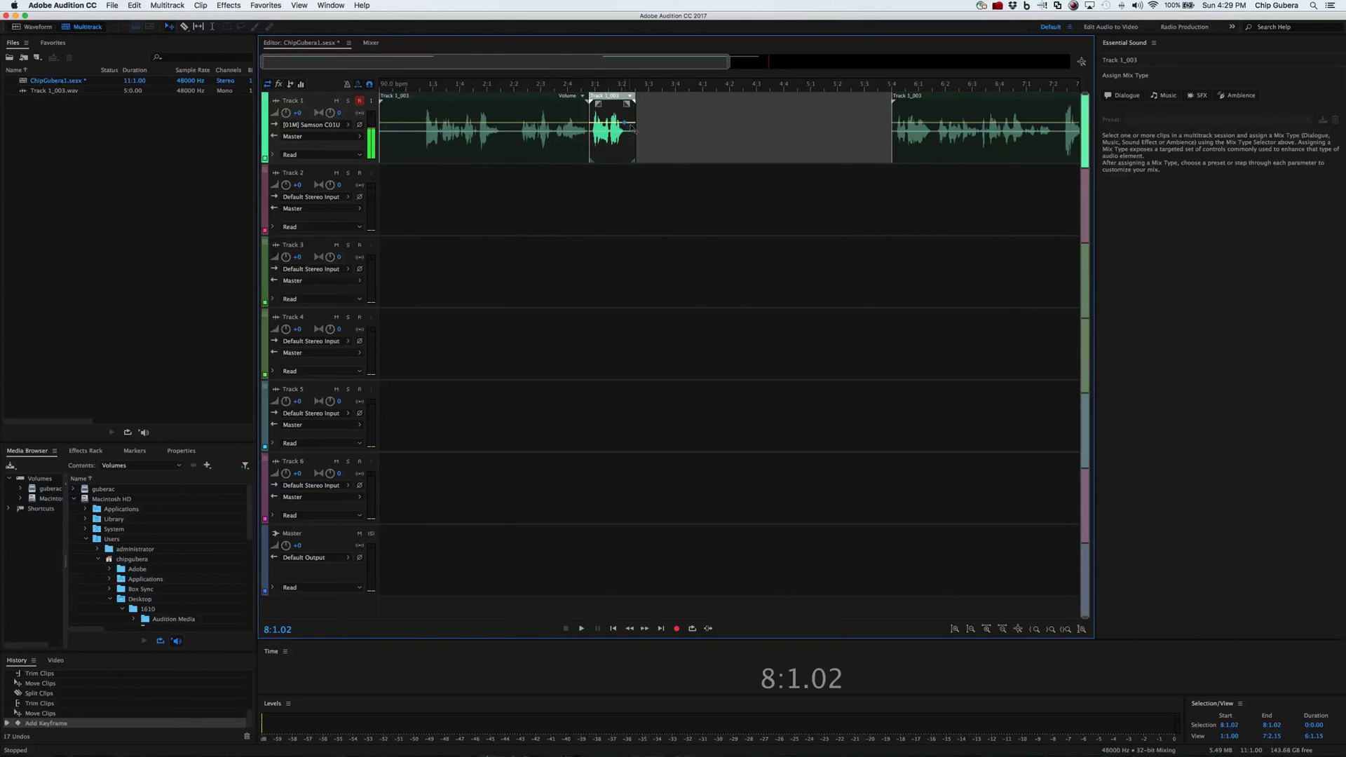
pyautogui.click(634, 126)
pyautogui.moveTo(625, 126)
pyautogui.moveTo(636, 127); pyautogui.dragTo(633, 171)
# - Play back across the fade and around 5:2–5:3 to check the result
pyautogui.click(596, 86)
pyautogui.press('space')
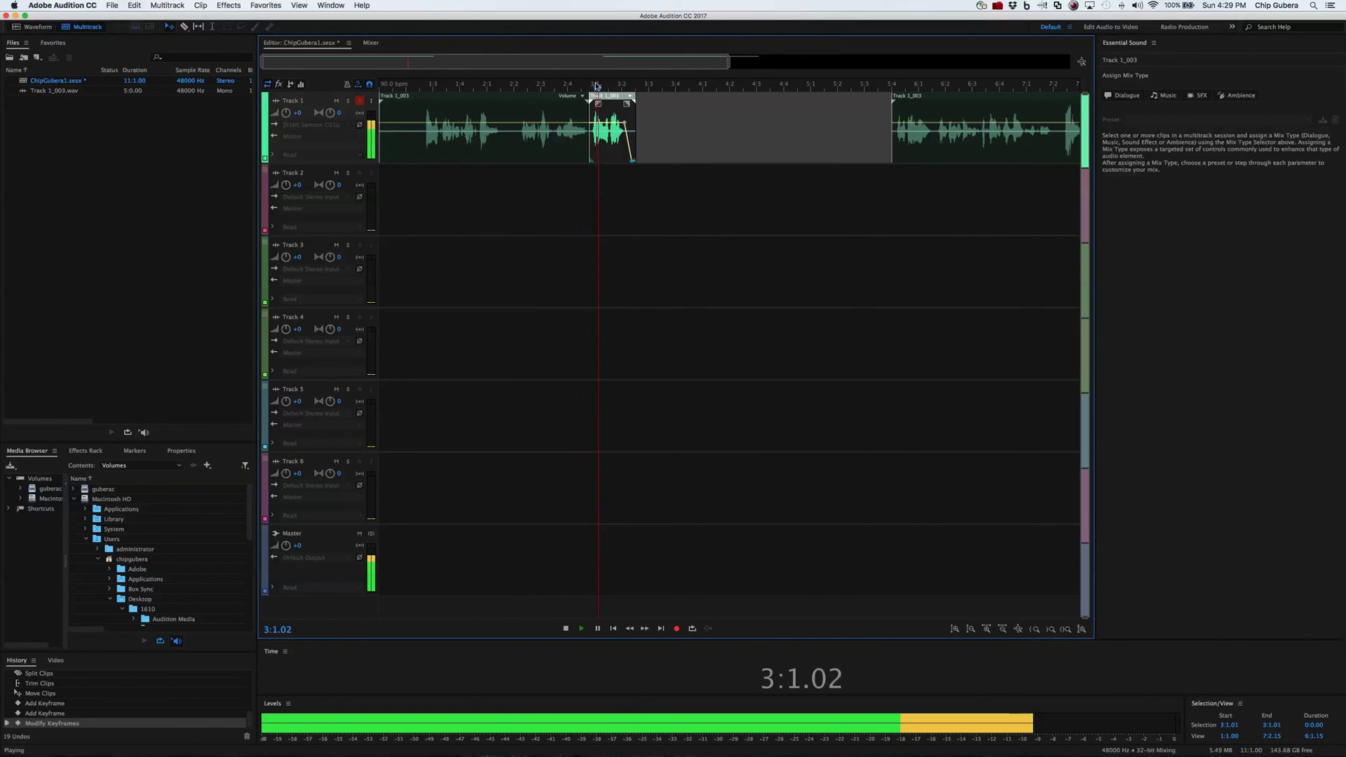
pyautogui.press('space')
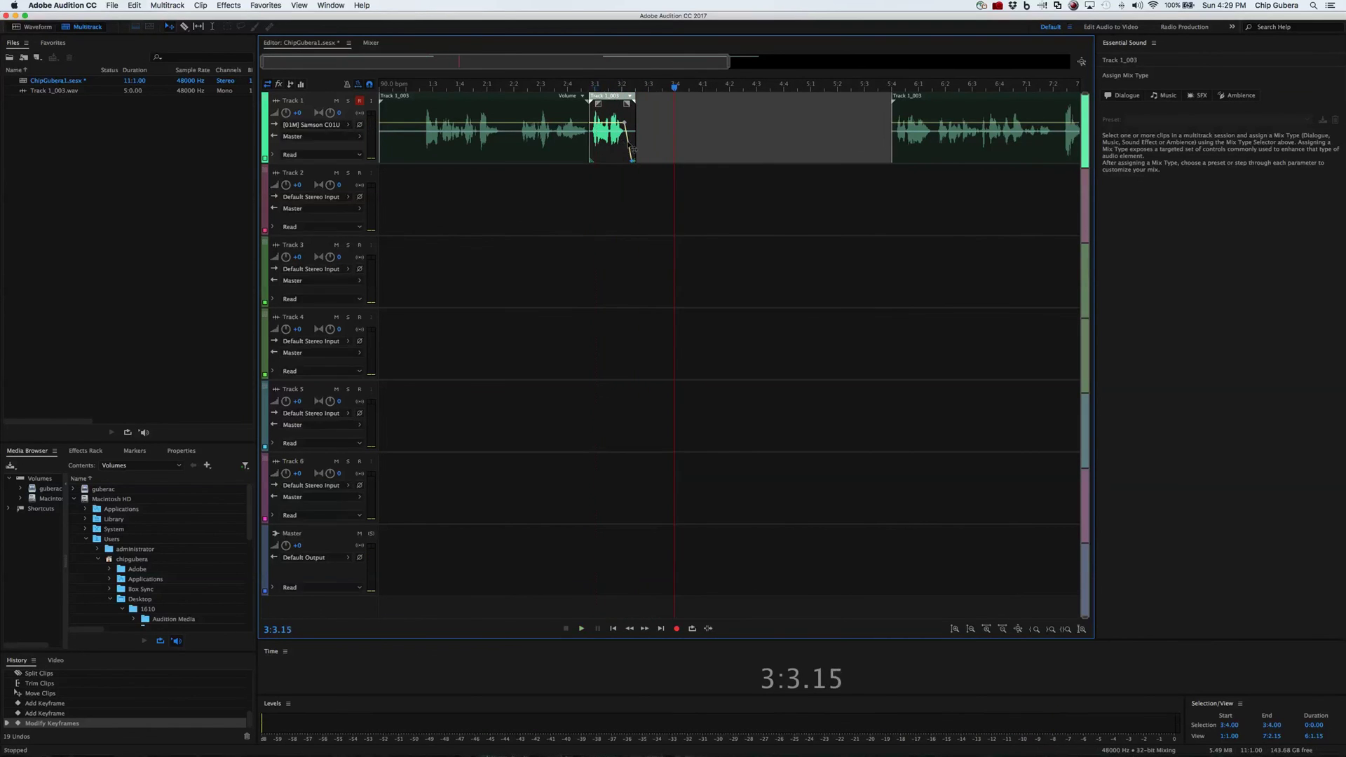
pyautogui.click(875, 87)
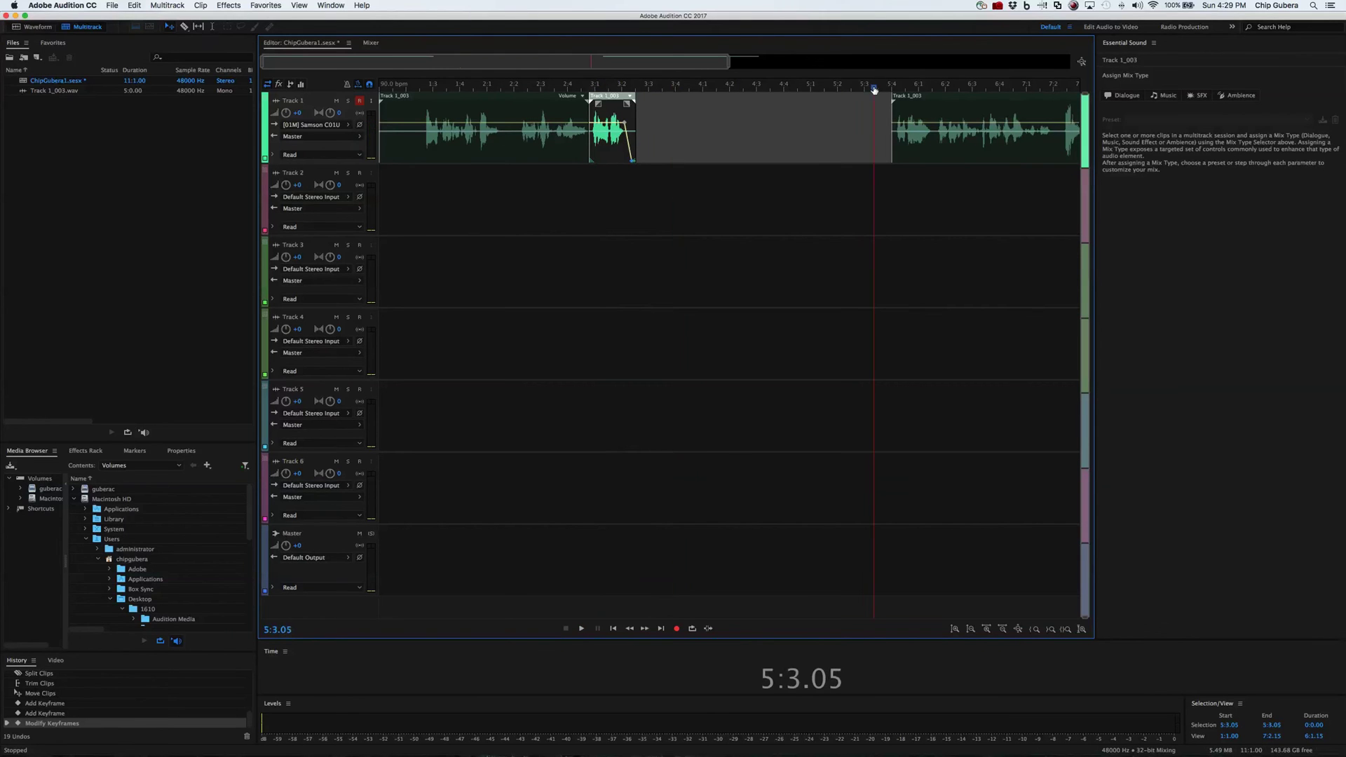
pyautogui.press('space')
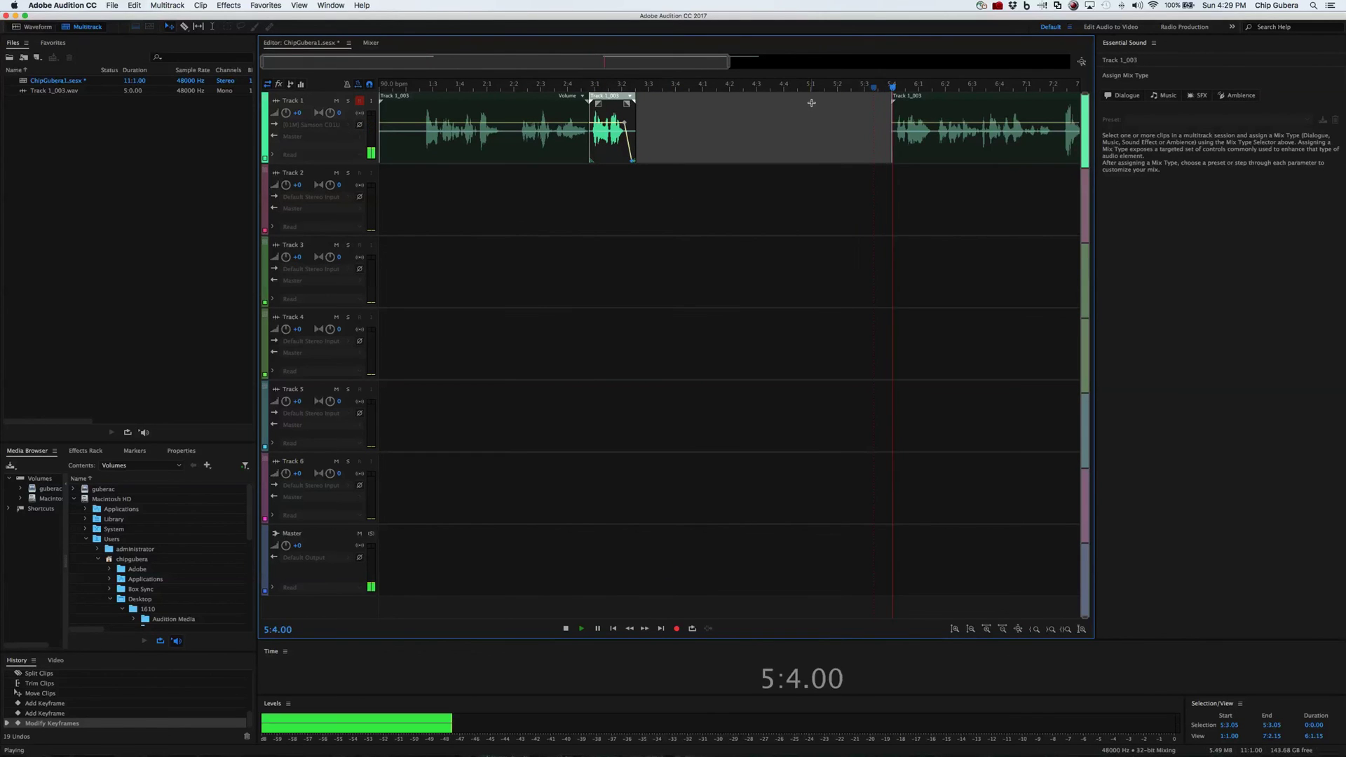
pyautogui.click(845, 88)
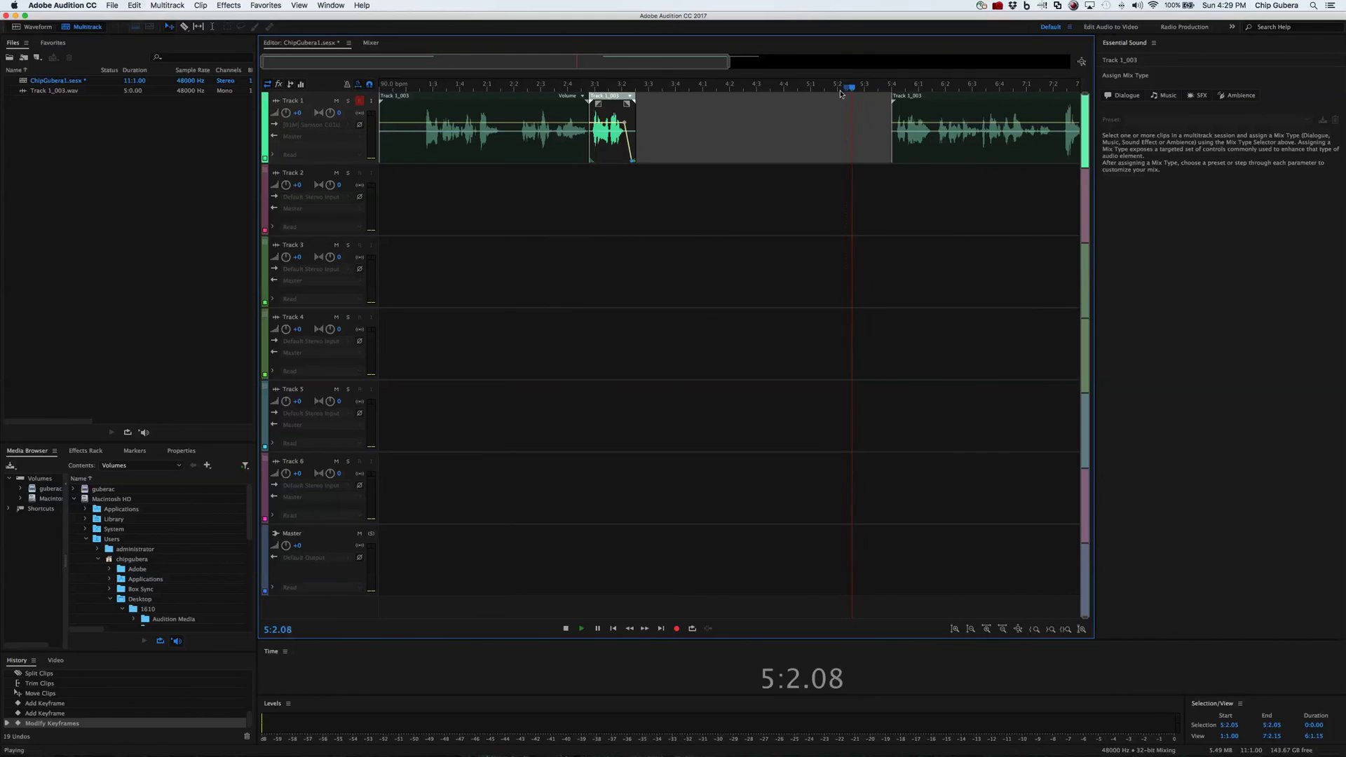
pyautogui.press('space')
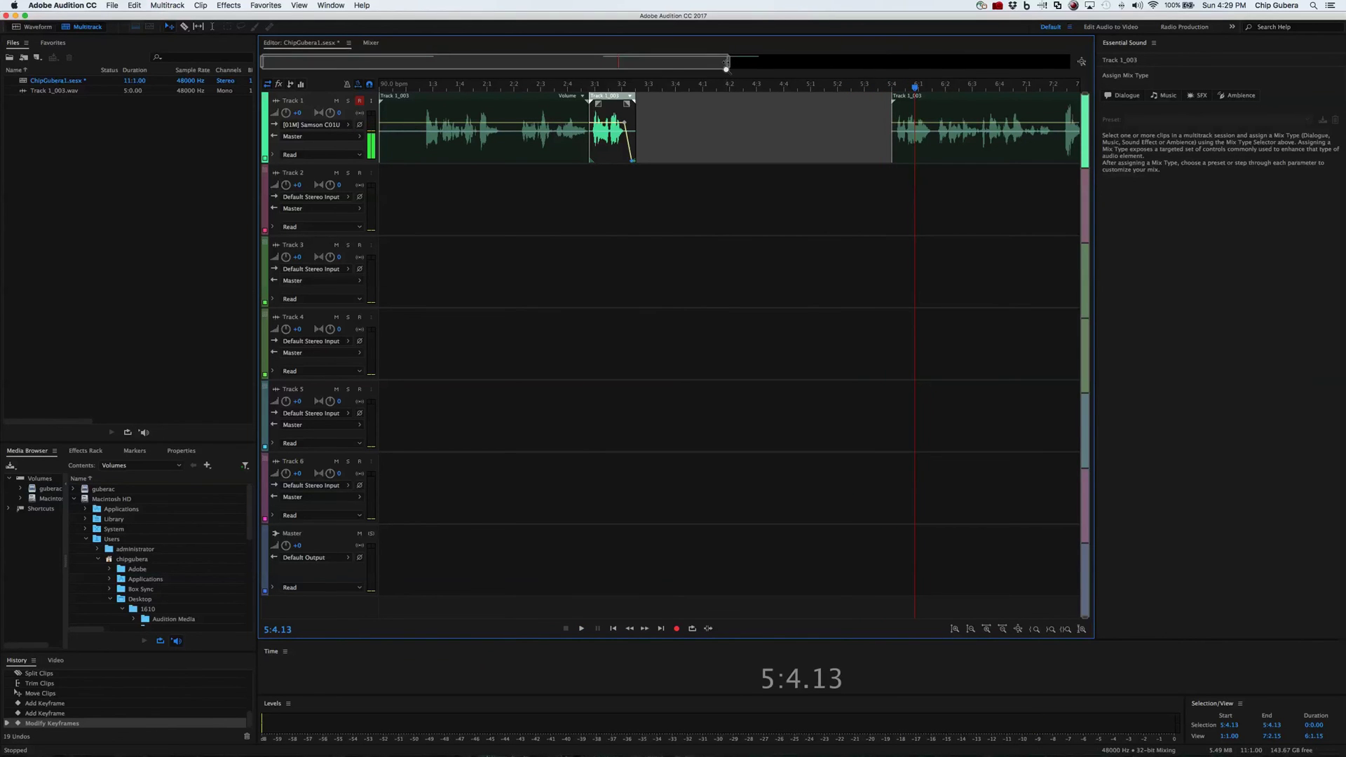
pyautogui.moveTo(729, 63); pyautogui.dragTo(544, 67)
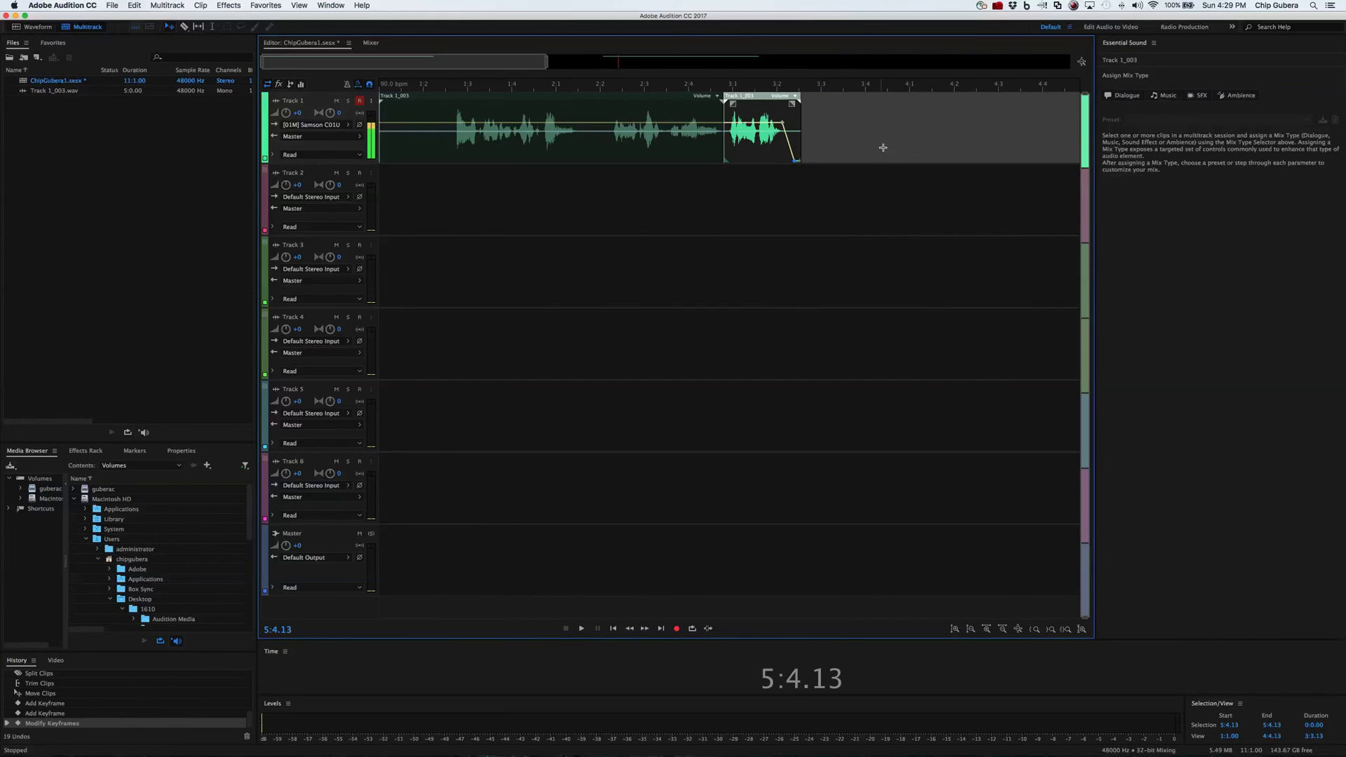
# - Add volume keyframes to the later clip, pull its start keyframe to silence, and preview the fade-in
pyautogui.hscroll(6, 880, 147)
pyautogui.hscroll(3, 880, 149)
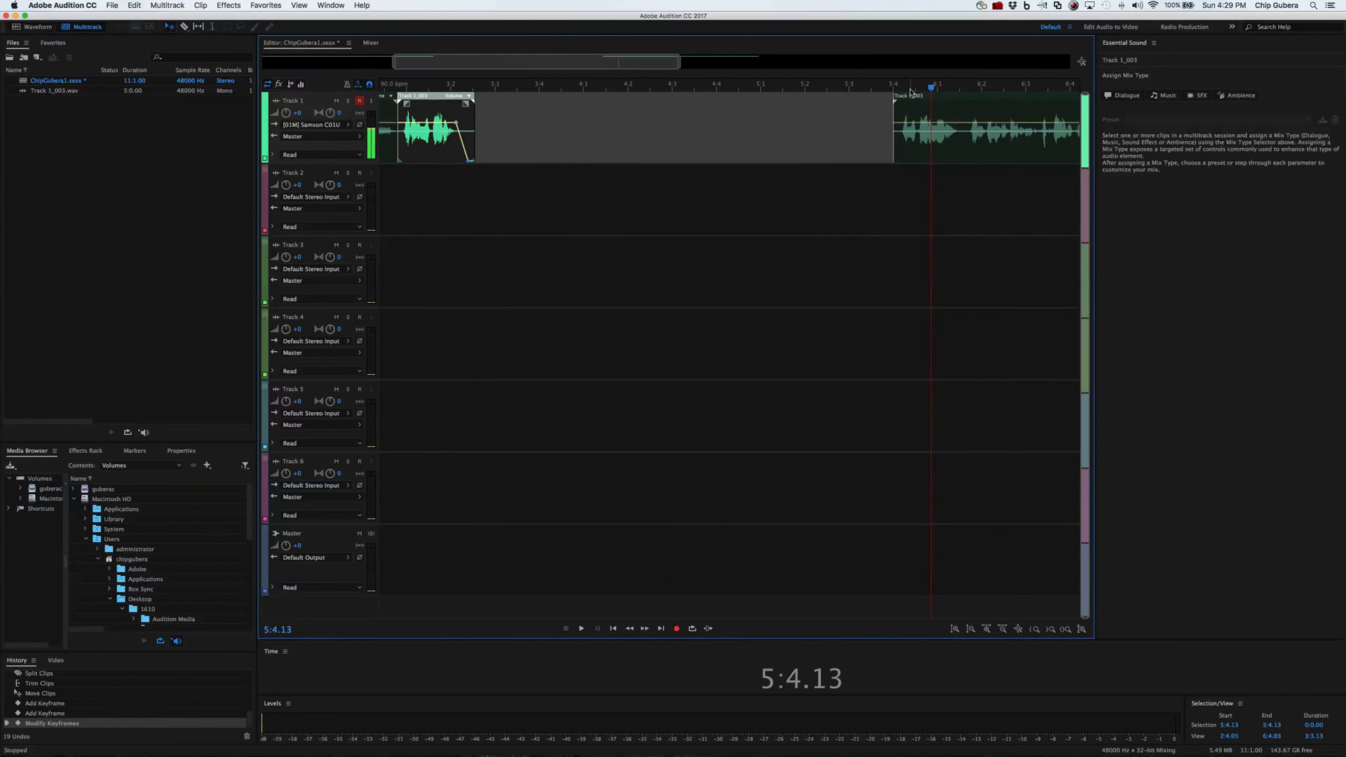
pyautogui.moveTo(907, 89); pyautogui.dragTo(904, 90)
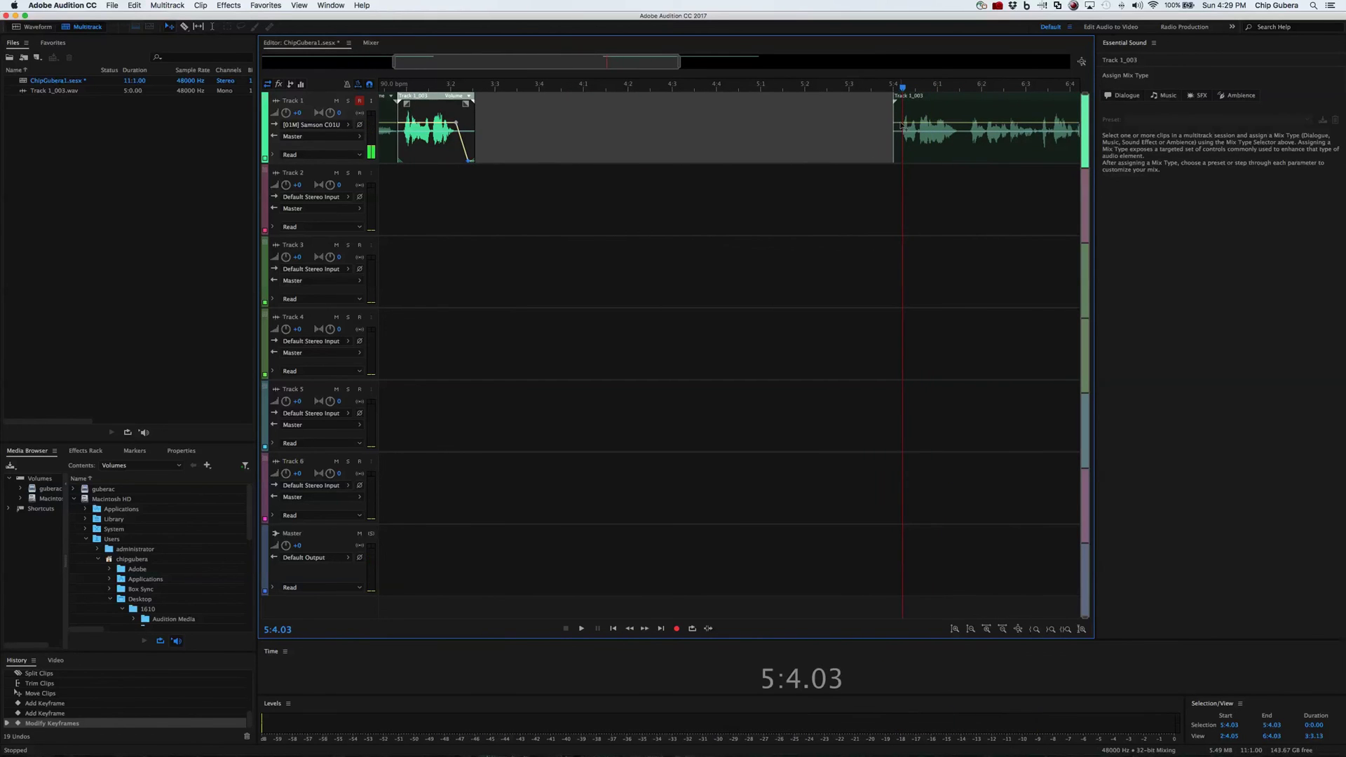
pyautogui.click(903, 130)
pyautogui.click(901, 126)
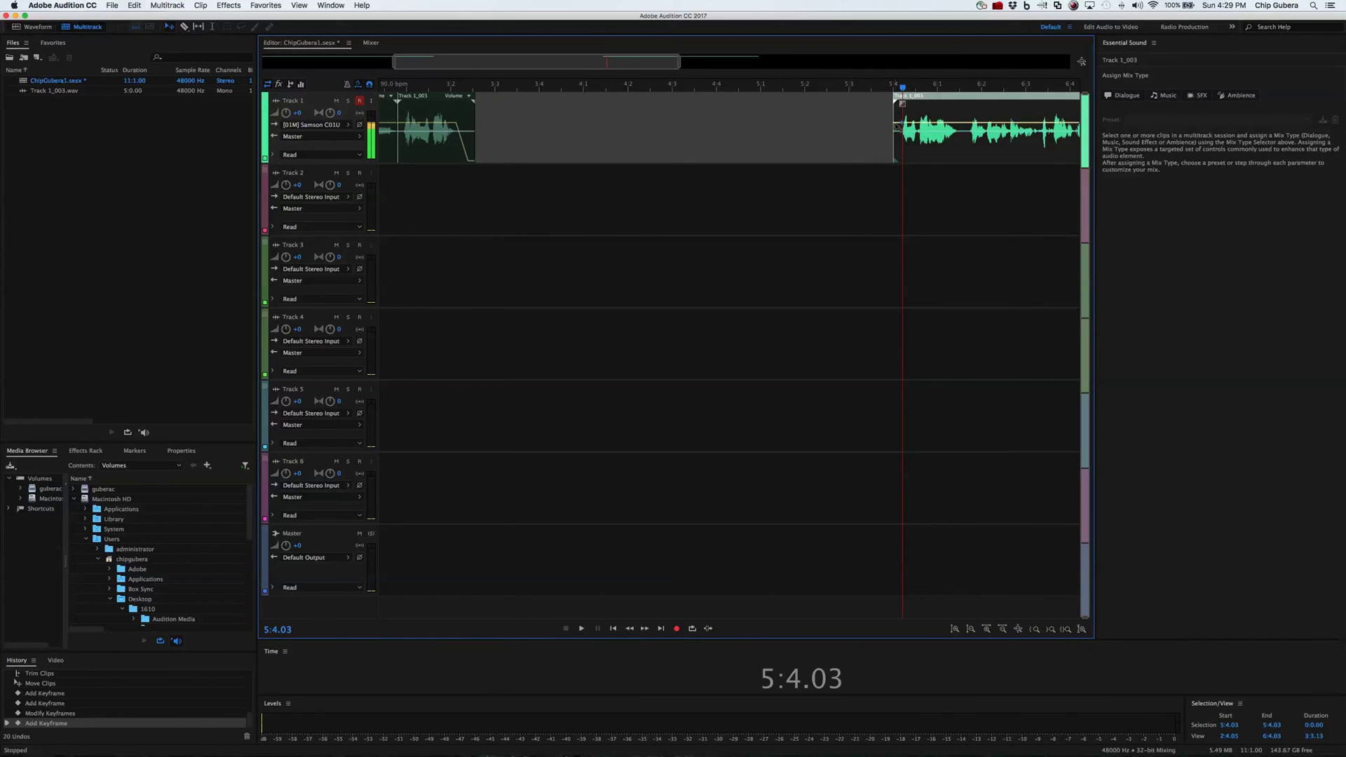
pyautogui.moveTo(898, 129); pyautogui.dragTo(891, 178)
pyautogui.click(847, 88)
pyautogui.press('space')
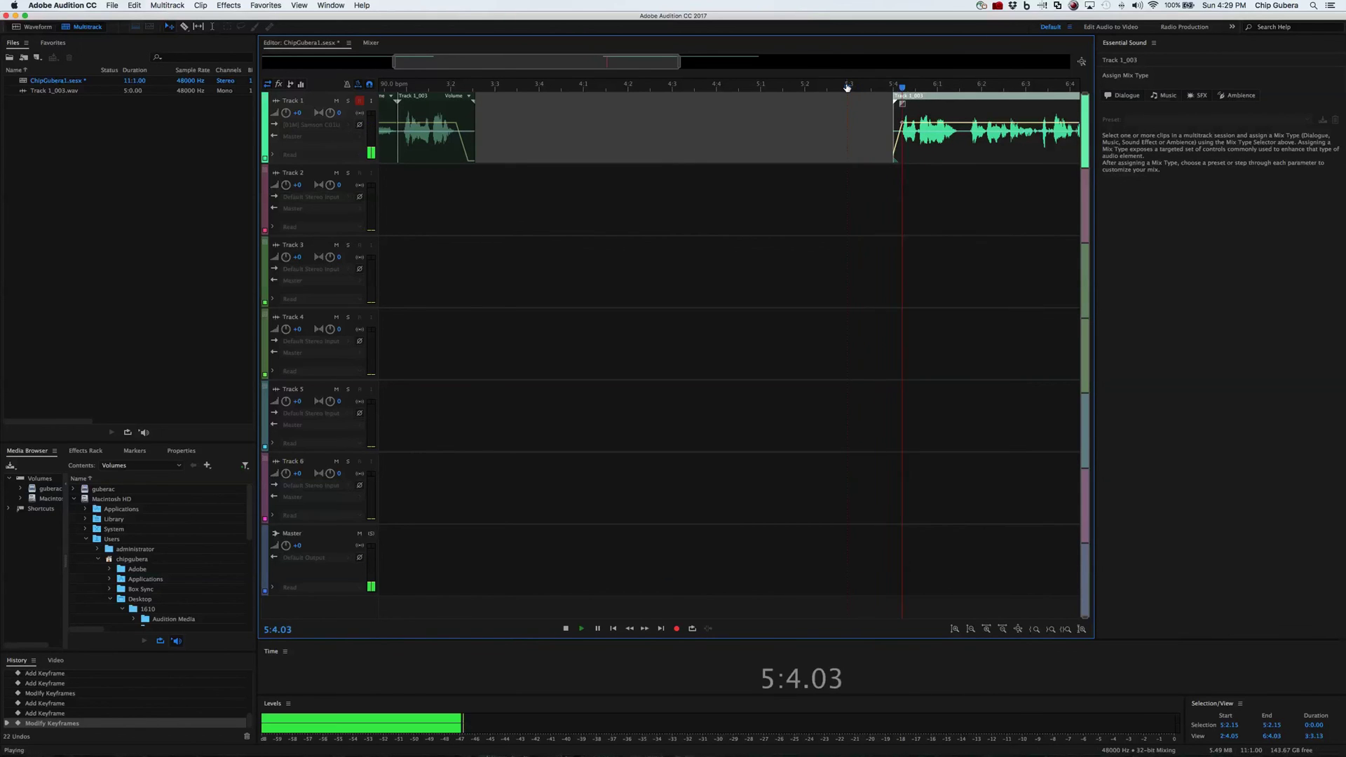
pyautogui.press('space')
# - Return to the first clip and add a volume keyframe near its start
pyautogui.hscroll(-10, 744, 133)
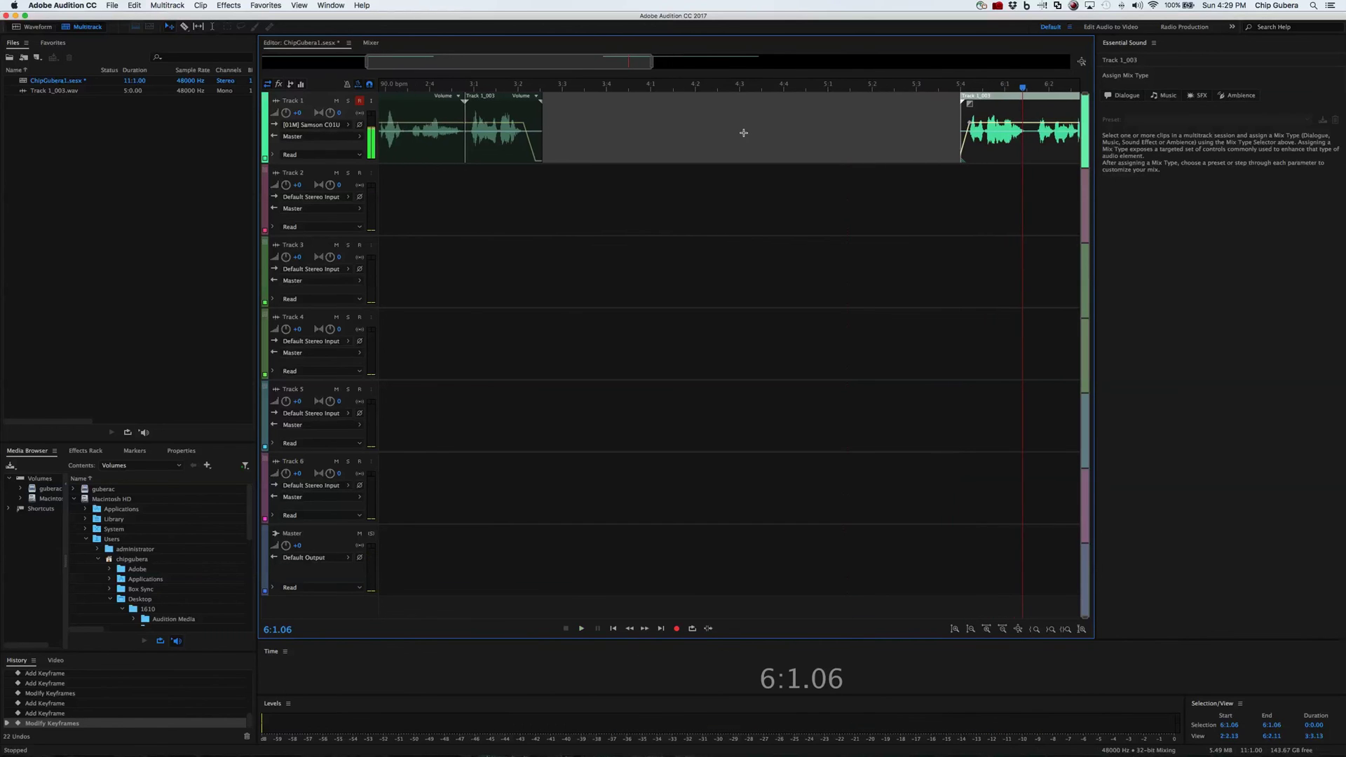
pyautogui.hscroll(-5, 743, 133)
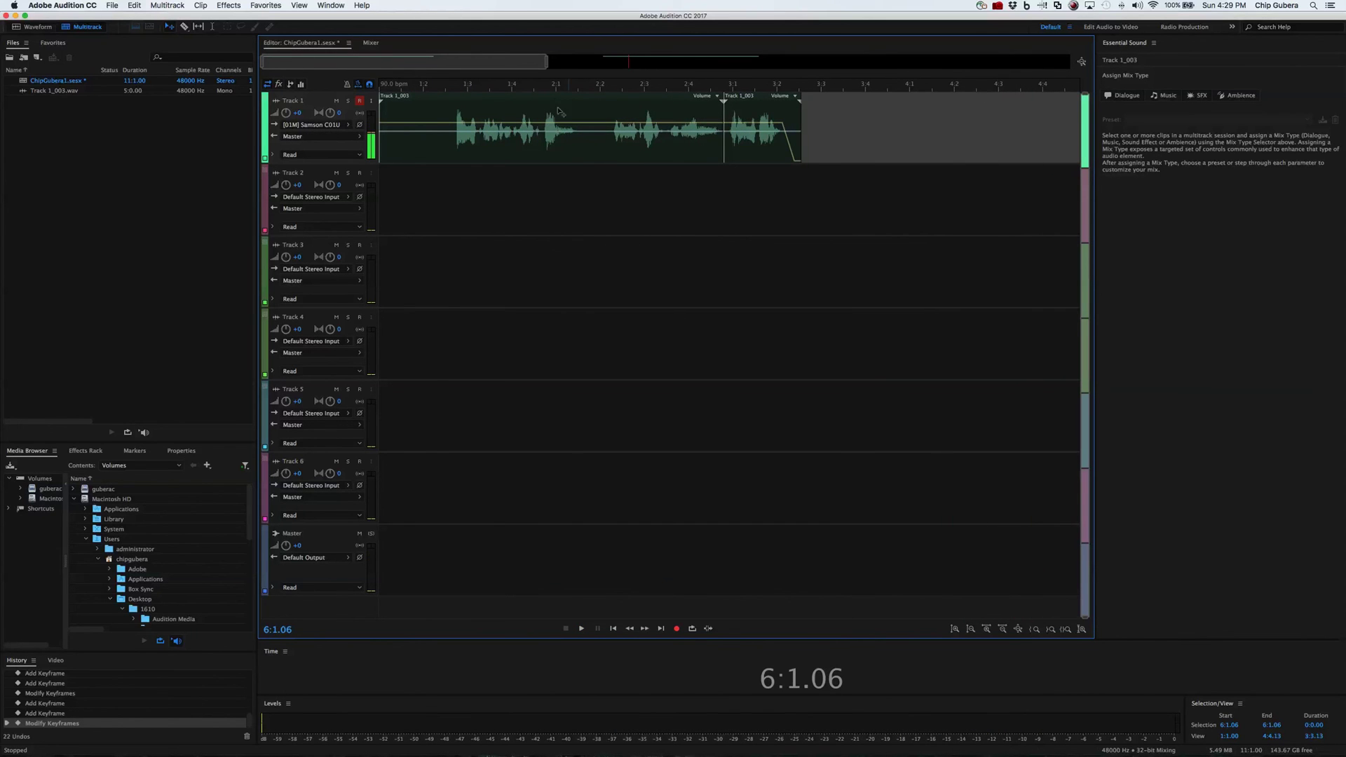
pyautogui.click(444, 86)
pyautogui.click(450, 124)
# - Add a second keyframe on the first clip, drag the start one to silence, and preview from 1:1.15
pyautogui.click(439, 124)
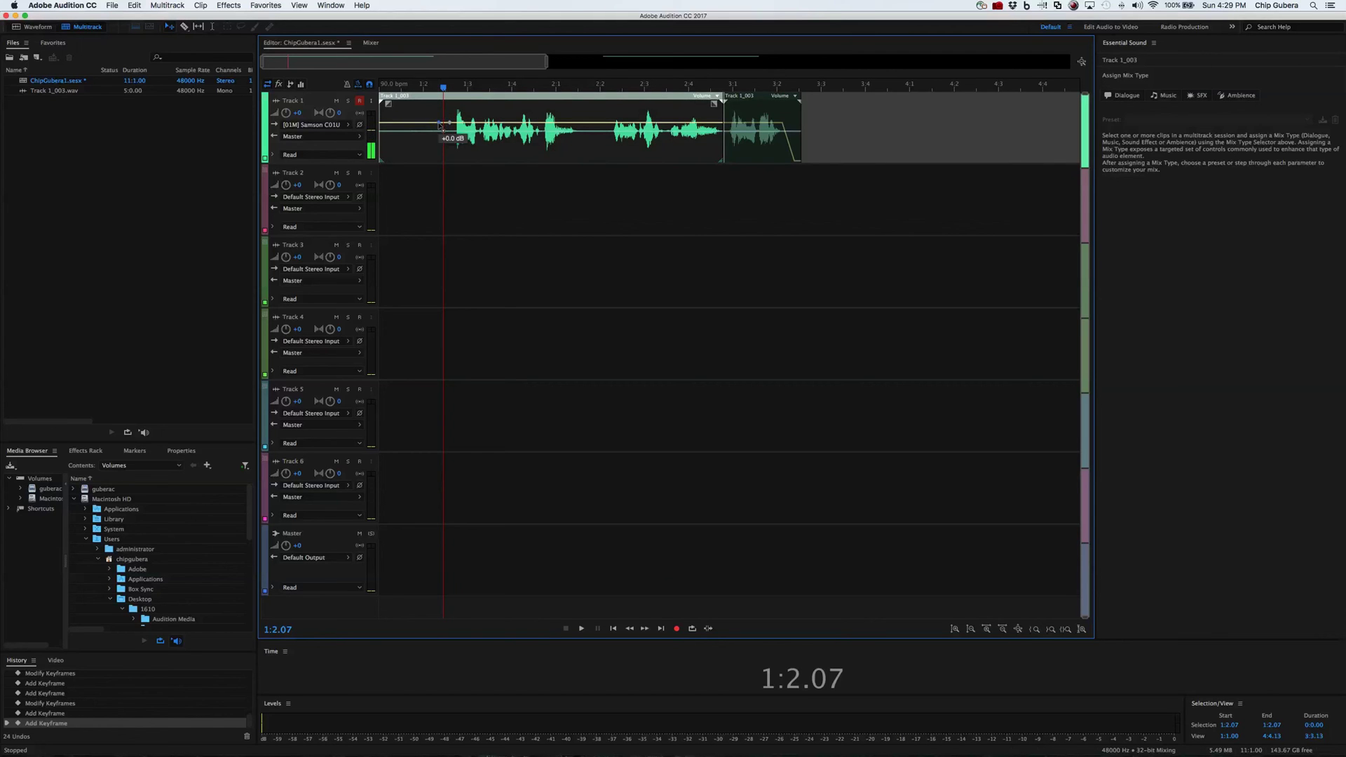
pyautogui.moveTo(439, 125); pyautogui.dragTo(442, 199)
pyautogui.click(422, 85)
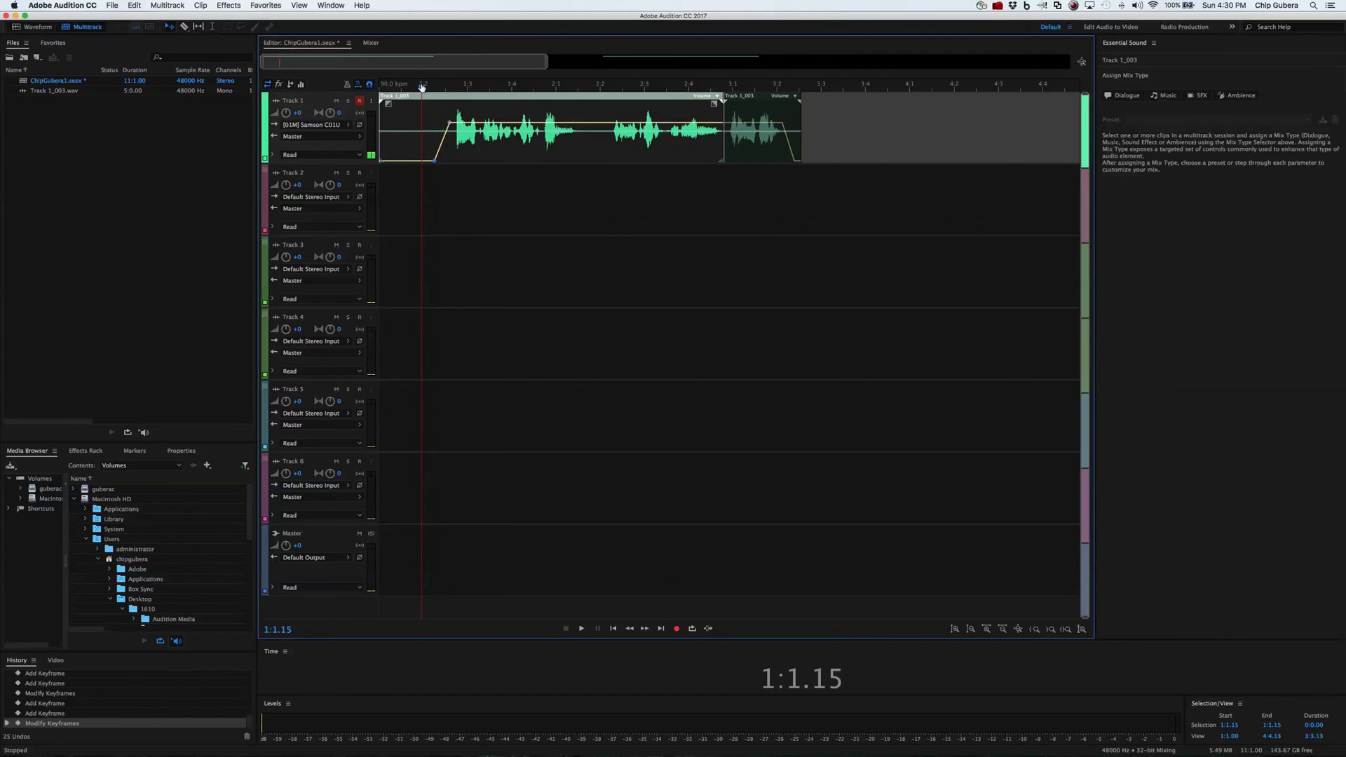
pyautogui.press('space')
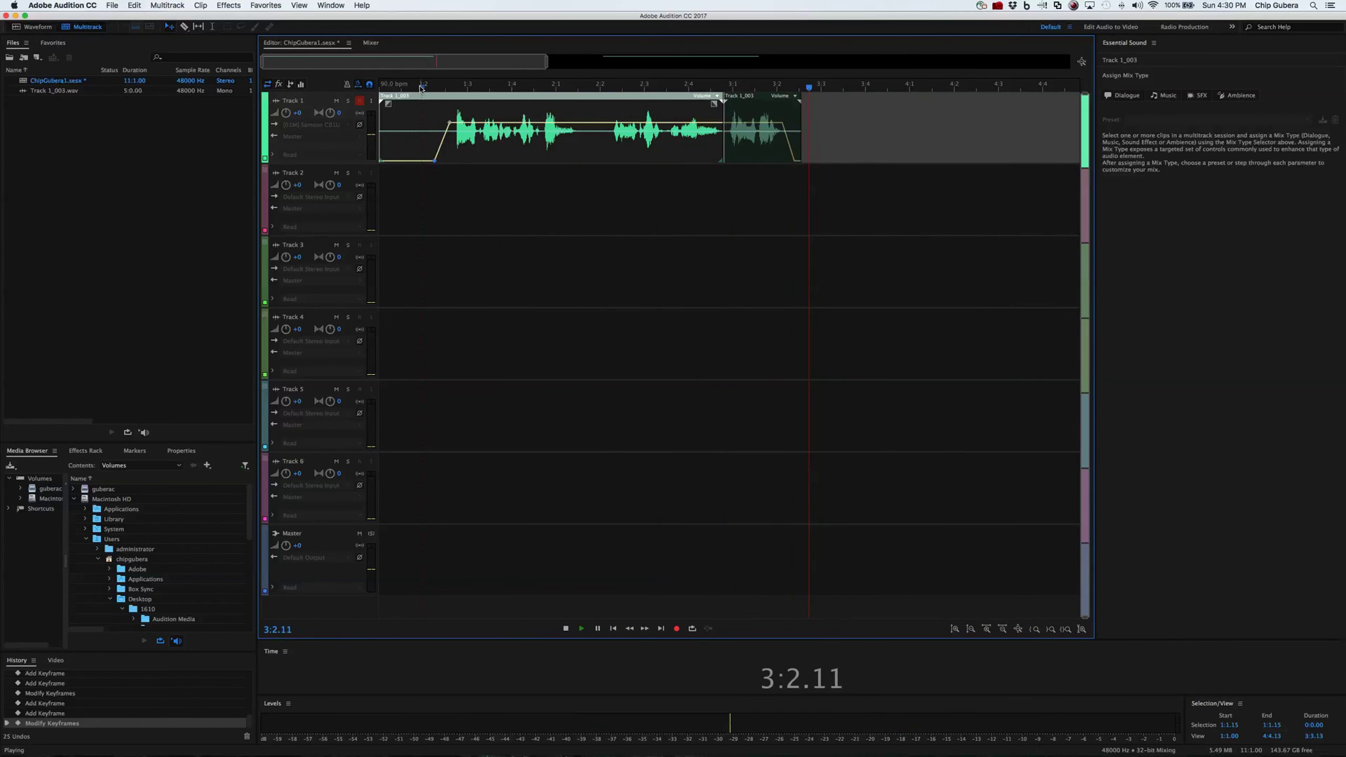
pyautogui.press('space')
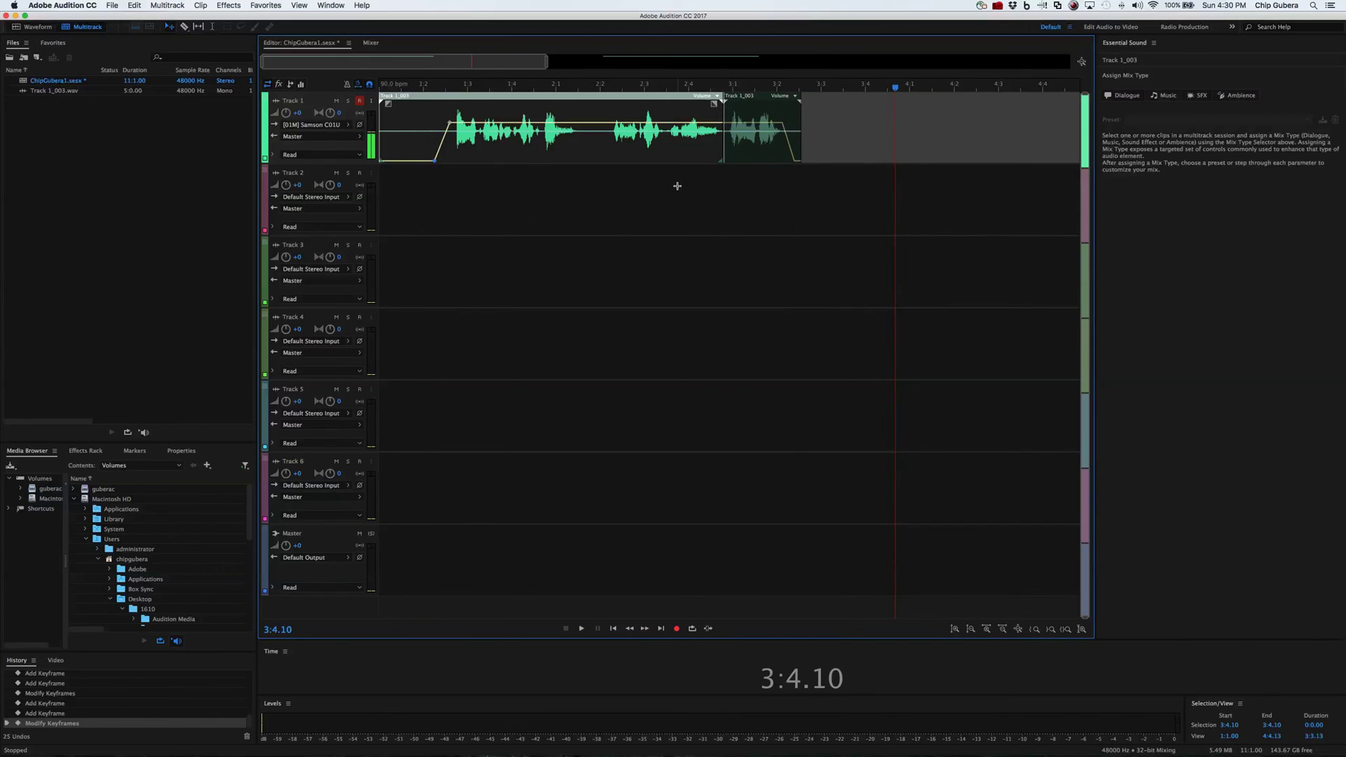
pyautogui.hscroll(3, 678, 186)
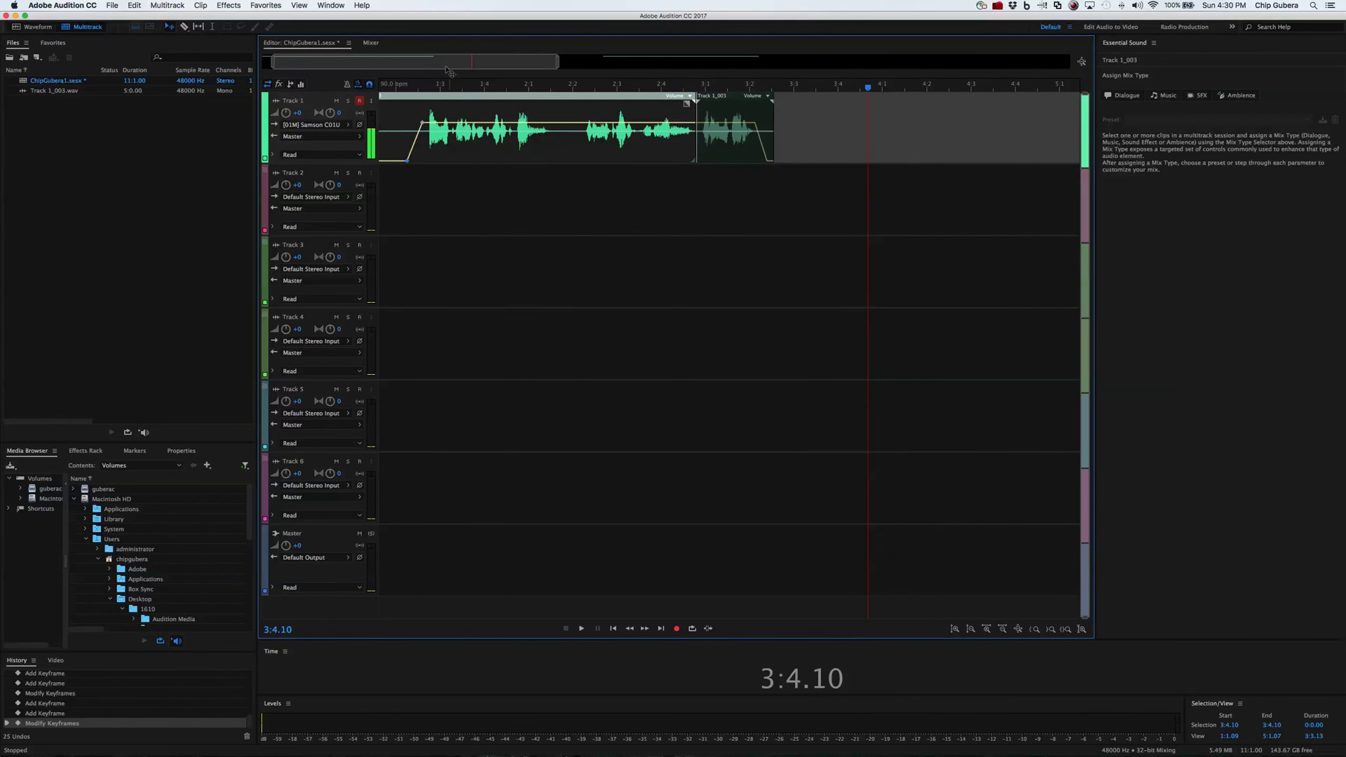
pyautogui.hscroll(8, 631, 105)
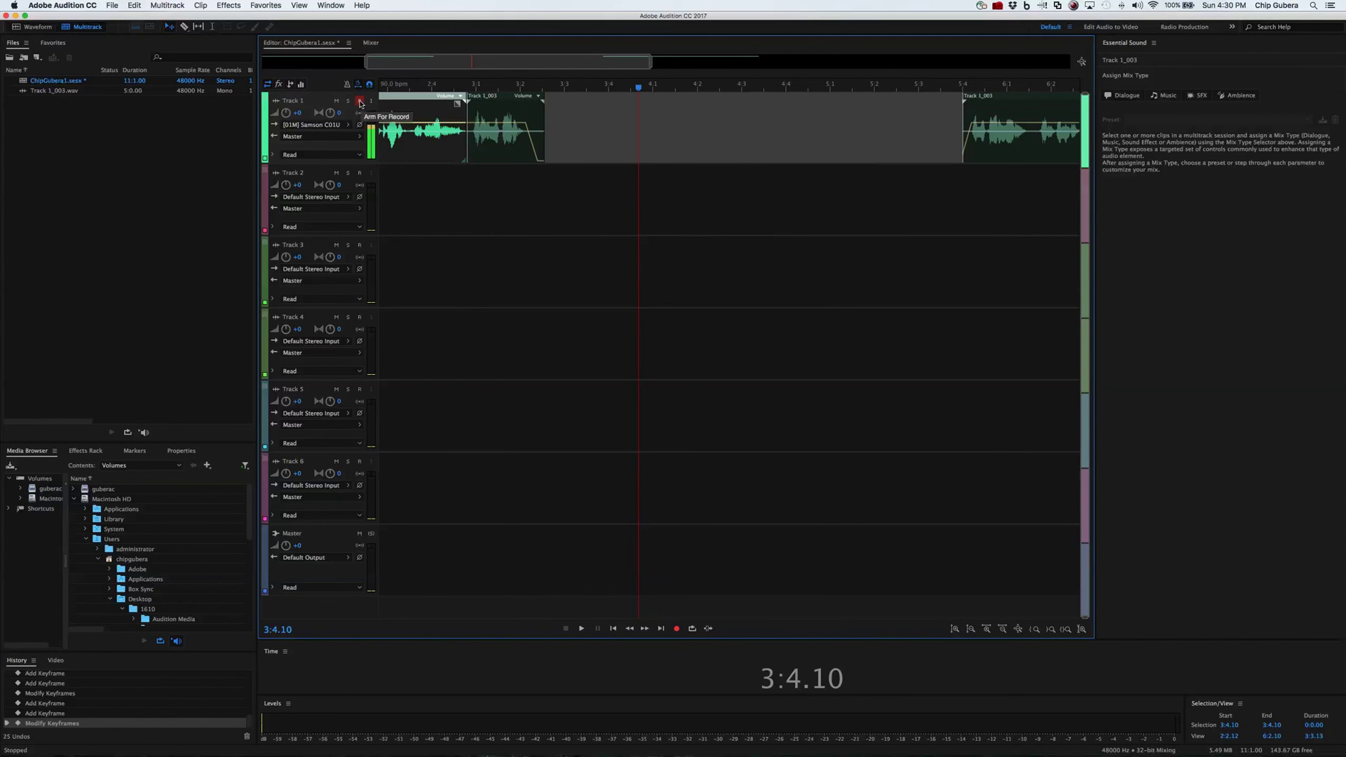
# - Switch off Track 1's Arm For Record (R) button
pyautogui.click(359, 101)
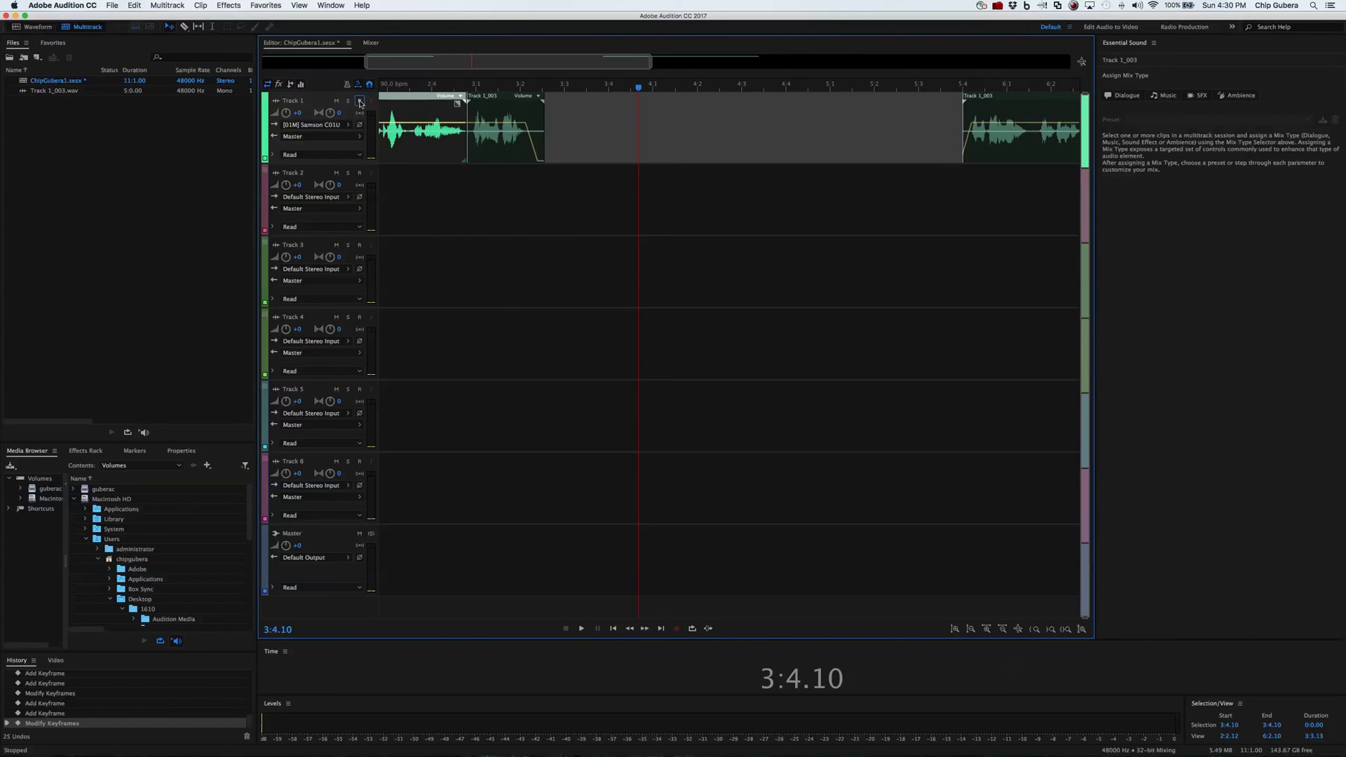